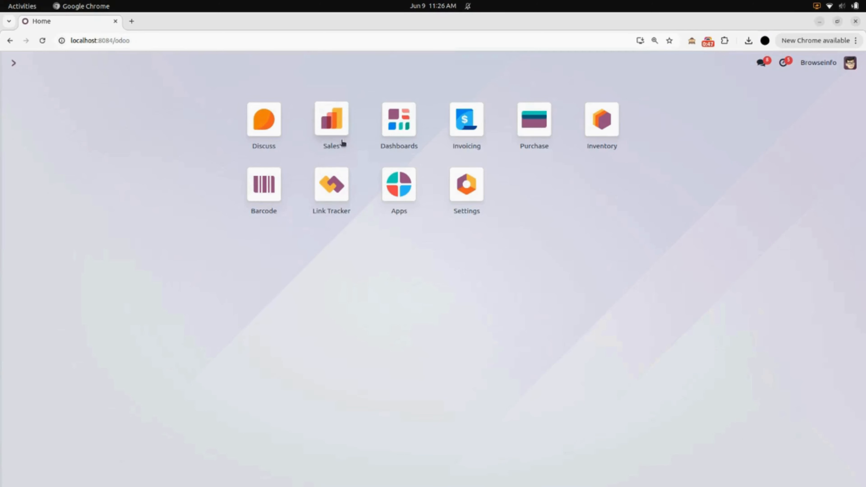
Step: In Sales, open the product Cable Management Box with reference FURN_5555 and mark it as a landed cost
click(327, 125)
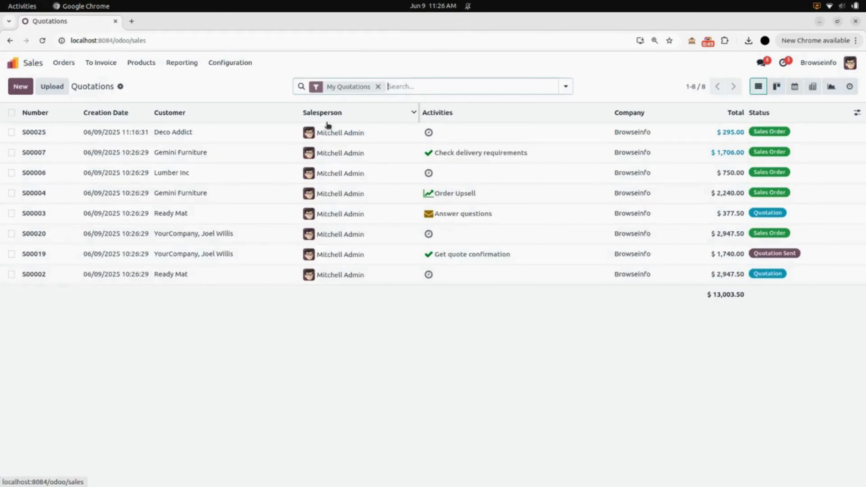
click(141, 63)
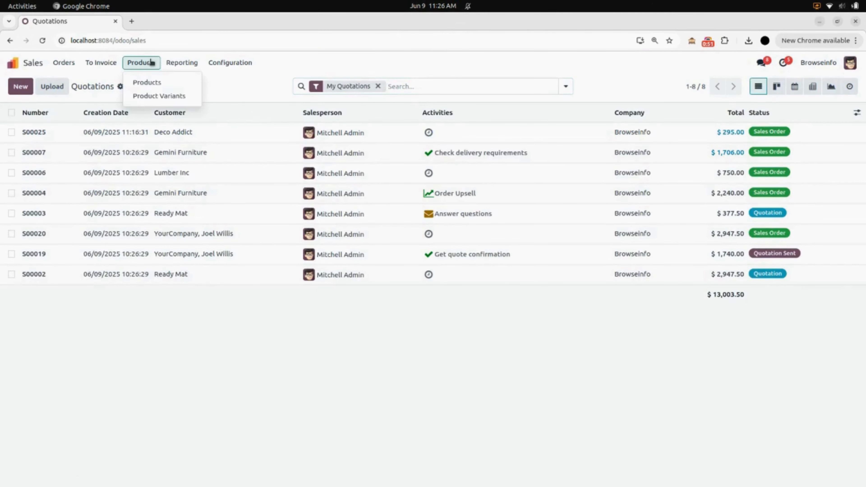
click(158, 85)
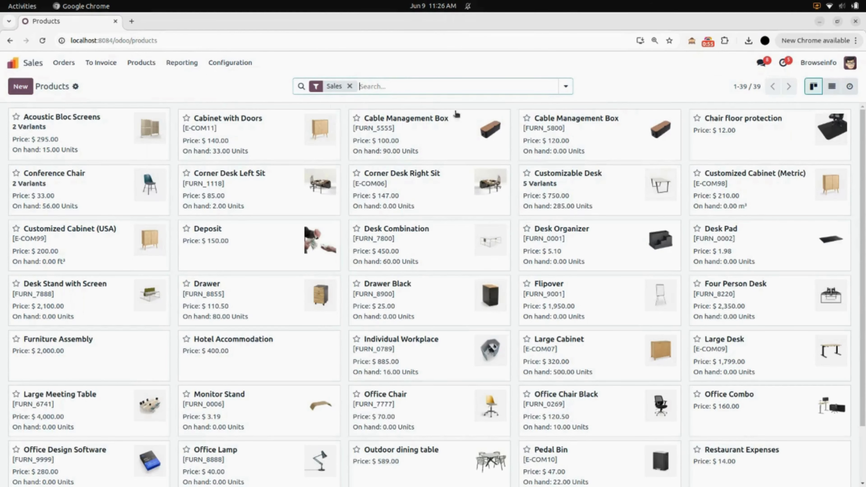
click(440, 135)
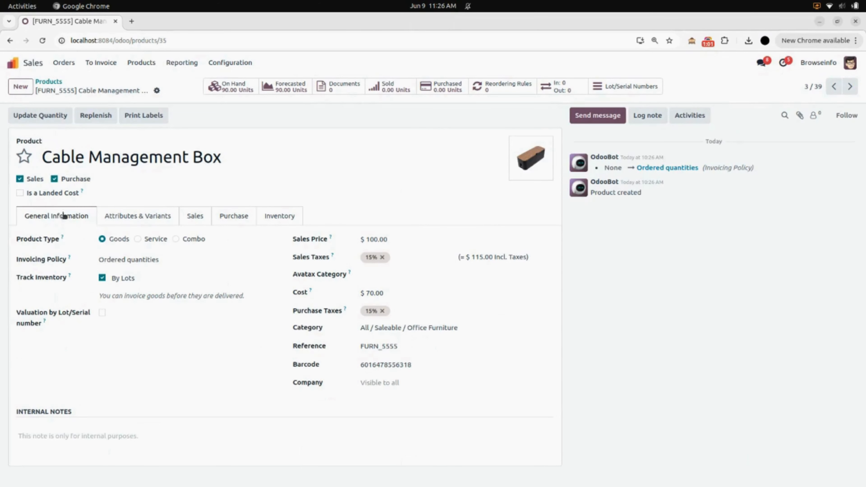
click(20, 192)
Step: Set the costing method of the product's Office Furniture category to First In First Out (FIFO), save it and return to the product
click(547, 329)
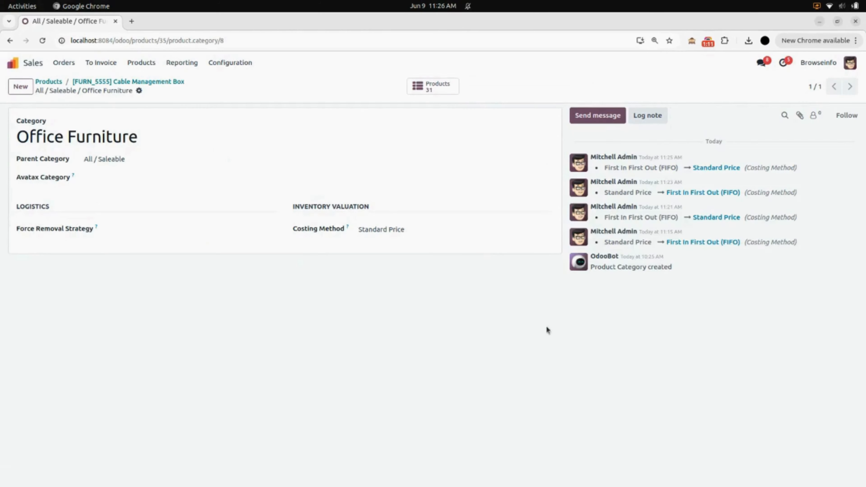
click(437, 228)
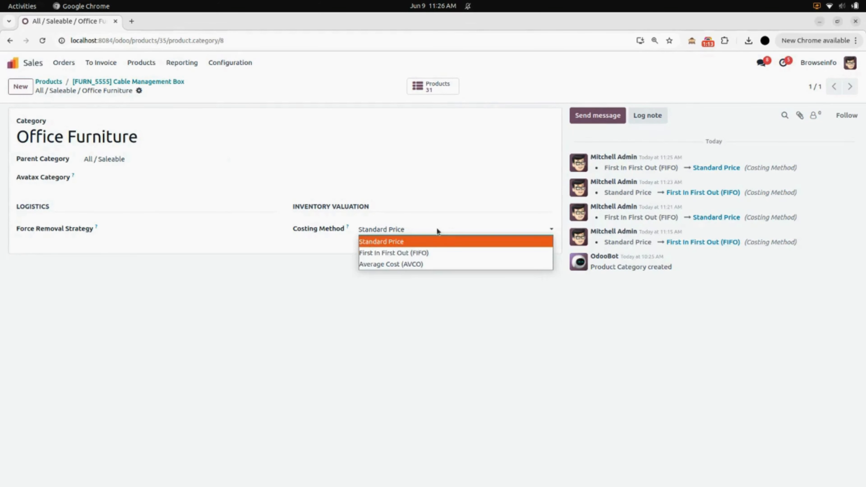
click(432, 253)
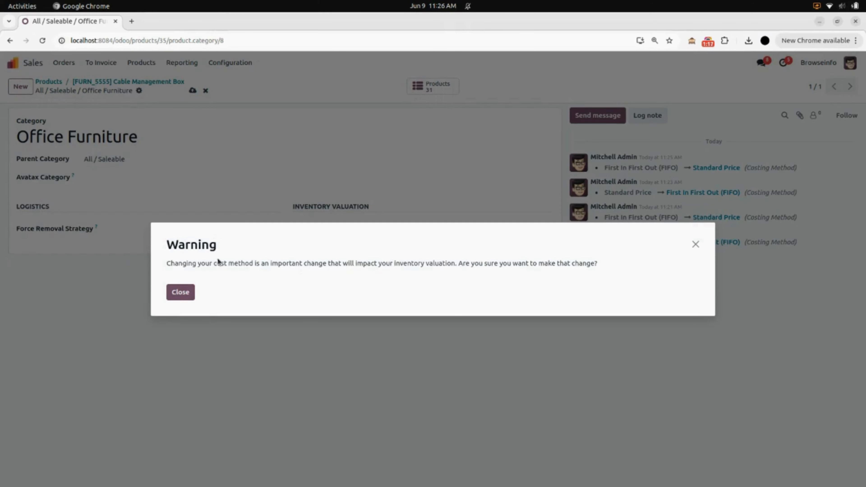
click(187, 291)
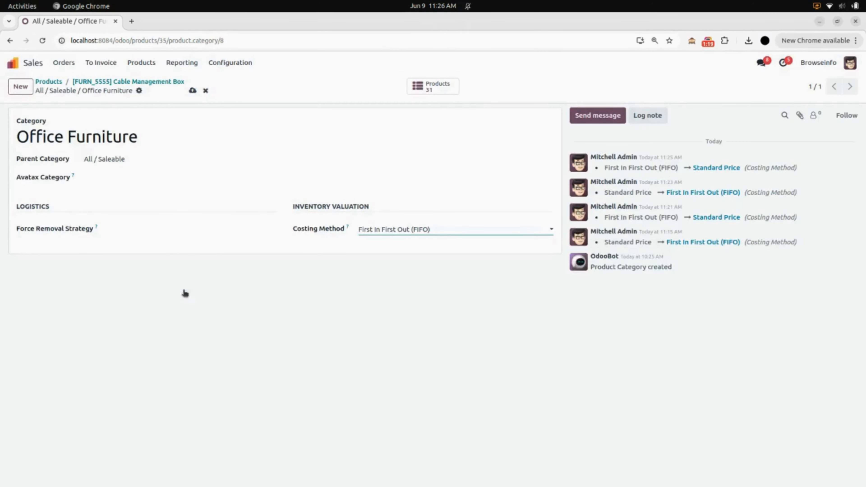
click(192, 90)
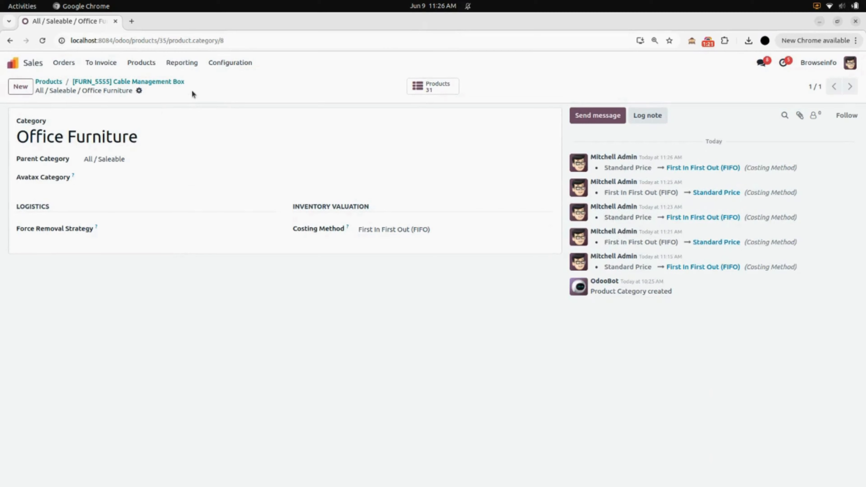
click(142, 81)
Step: Create a new sales quotation for the customer Deco Addict
click(63, 64)
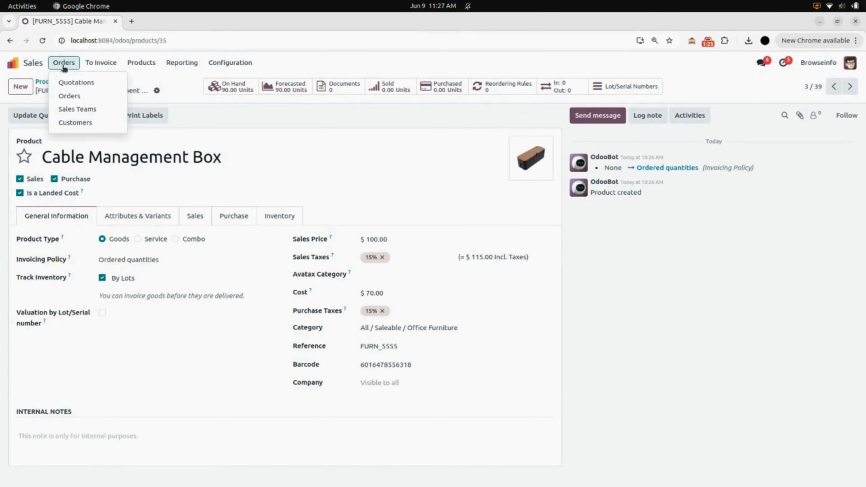
click(94, 84)
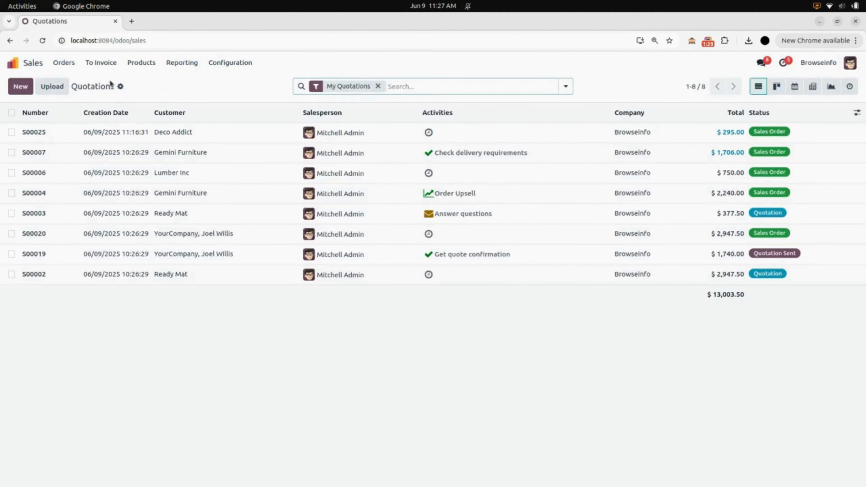
click(20, 86)
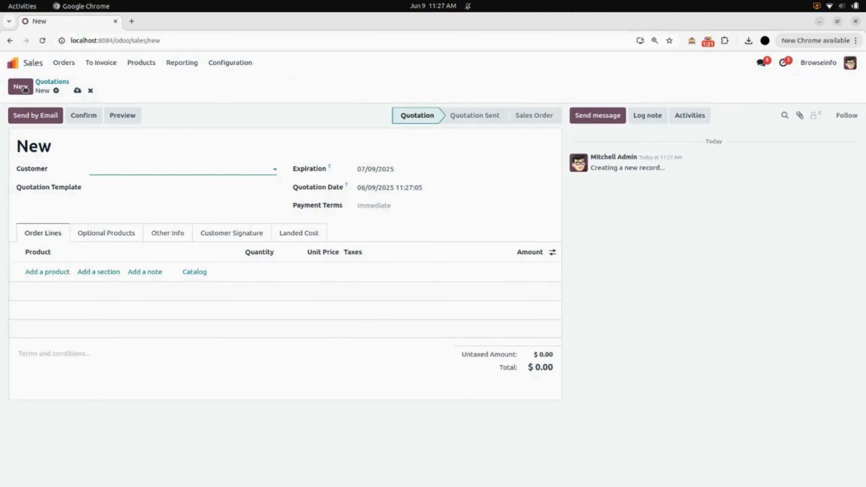
click(117, 167)
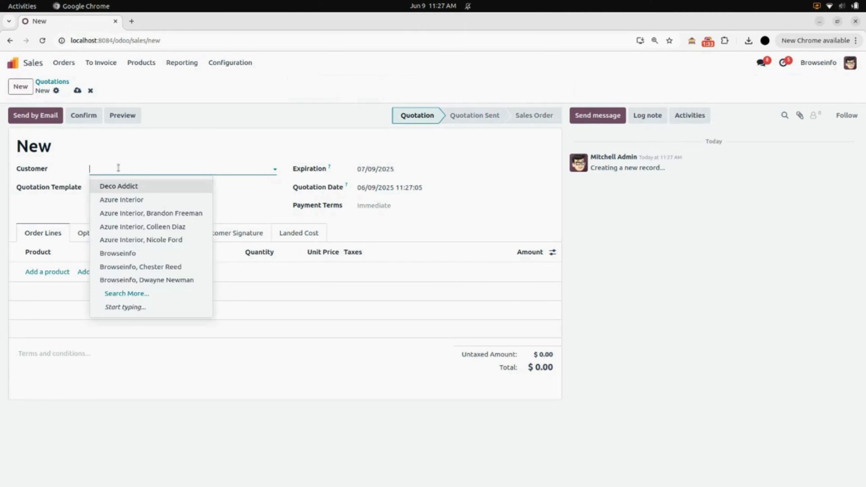
click(118, 187)
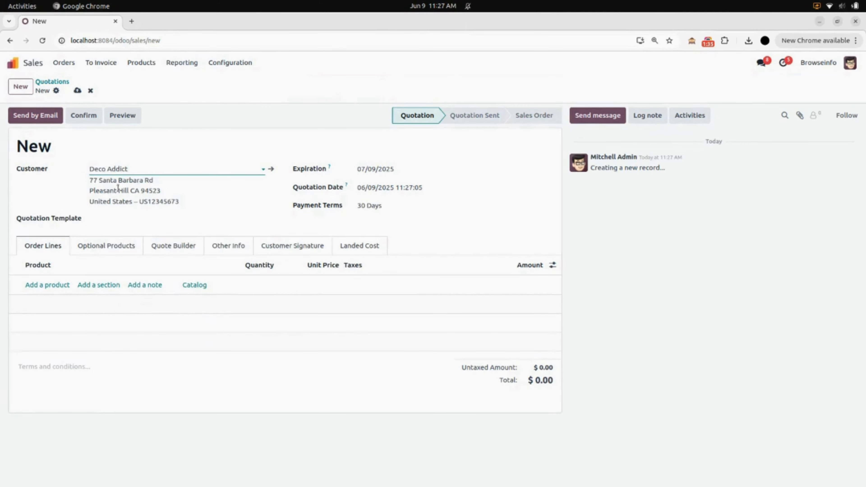
Step: Add one unit of Acoustic Bloc Screens in the Wood variant to the quotation's order lines
click(59, 286)
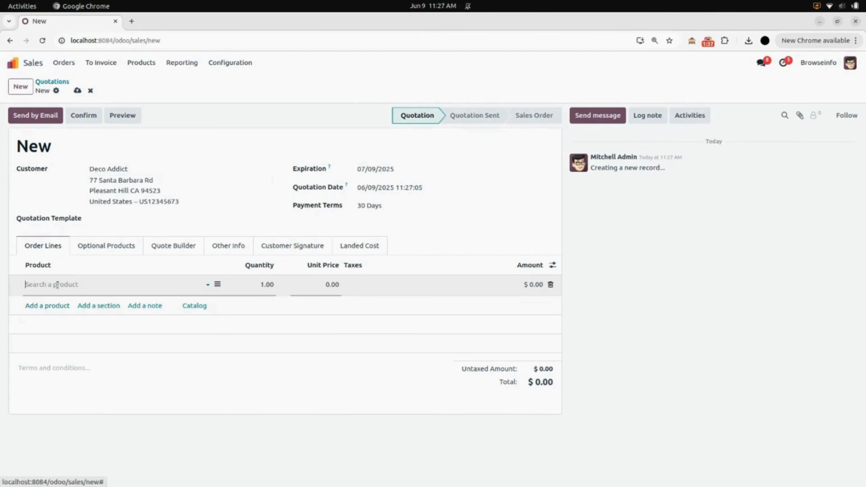
click(61, 306)
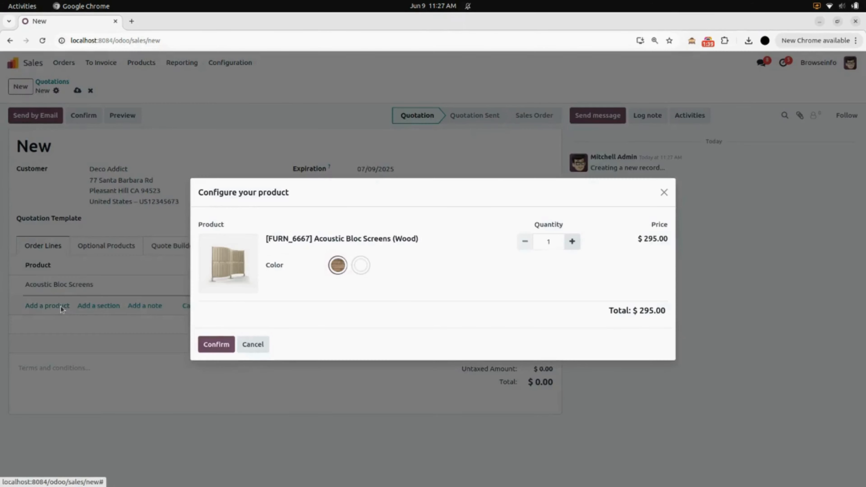
click(217, 343)
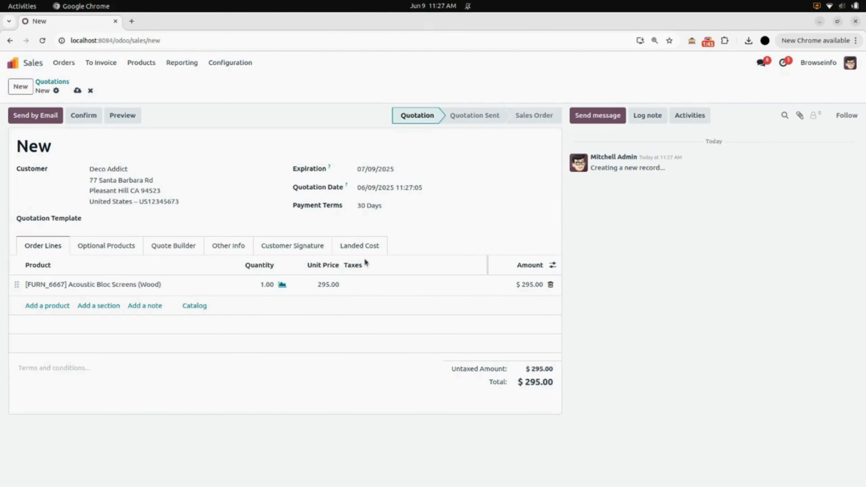
Step: In the quotation's landed cost section, set the landed cost journal to Customer Invoices and the vendor bill journal to Vendor Bills
click(378, 251)
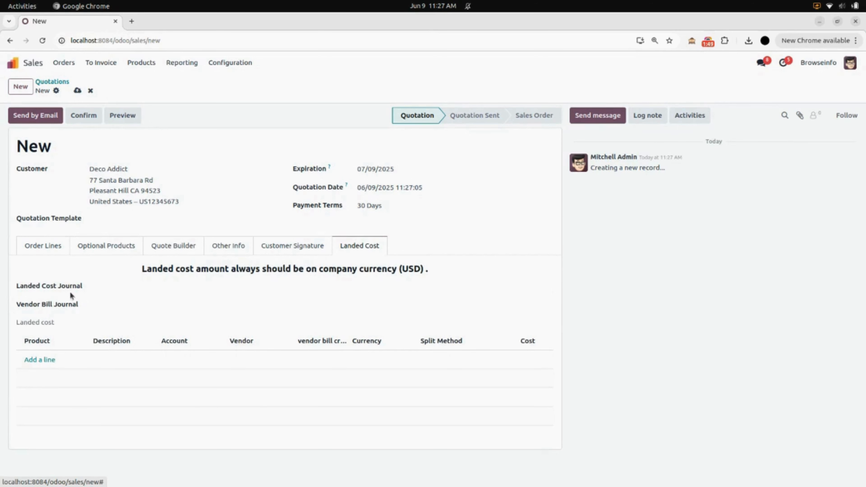
click(105, 289)
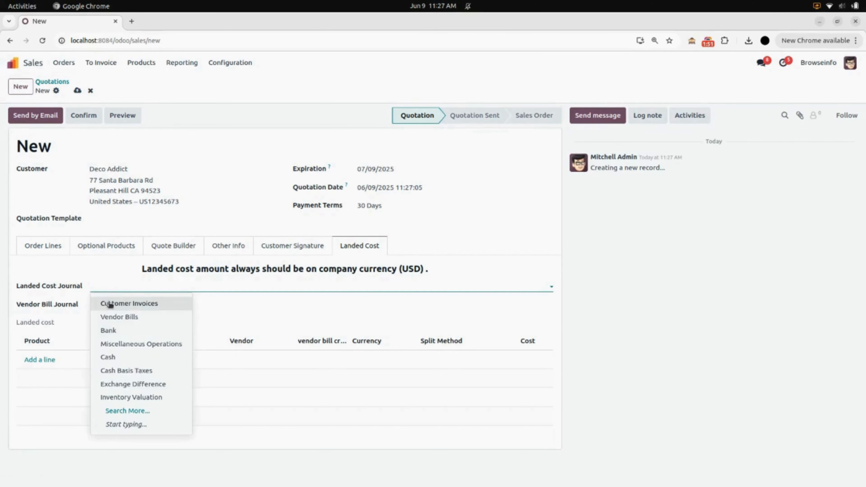
click(110, 303)
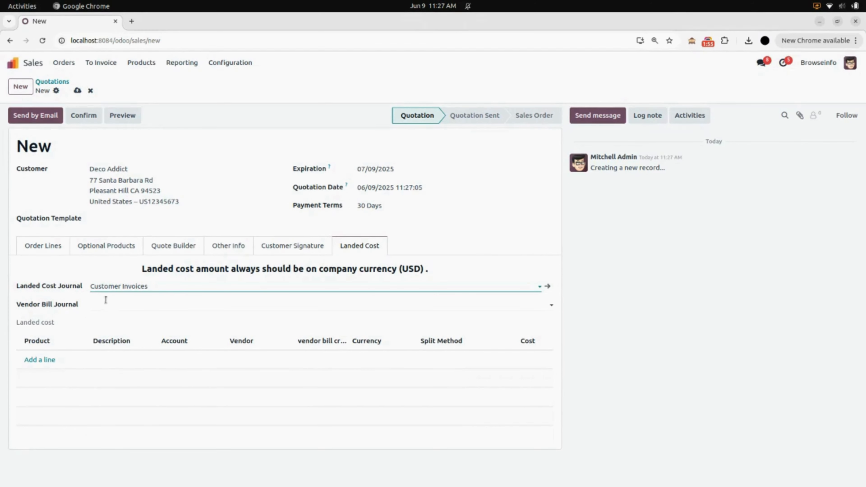
click(114, 300)
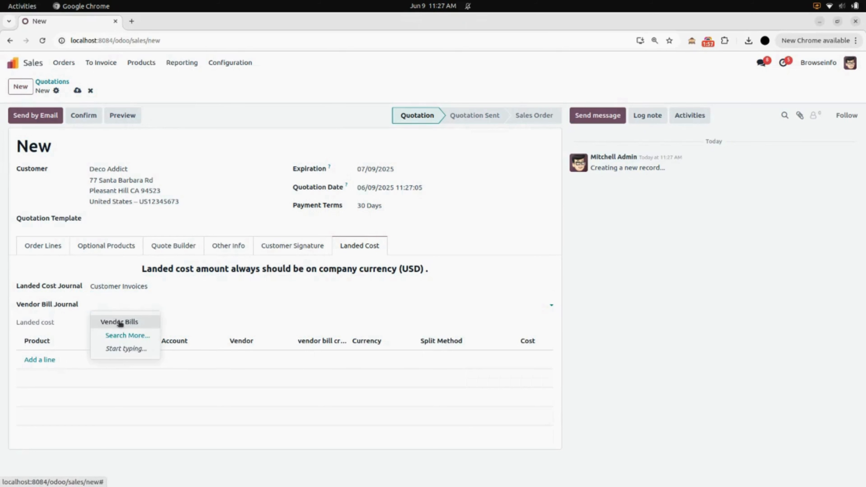
click(120, 321)
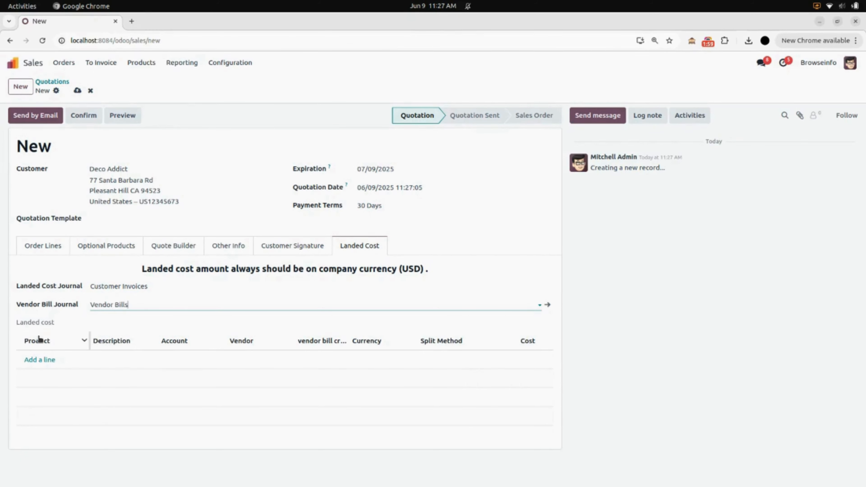
Step: Add a landed cost line for the FURN_5555 Cable Management Box with Azure Interior as vendor
click(40, 359)
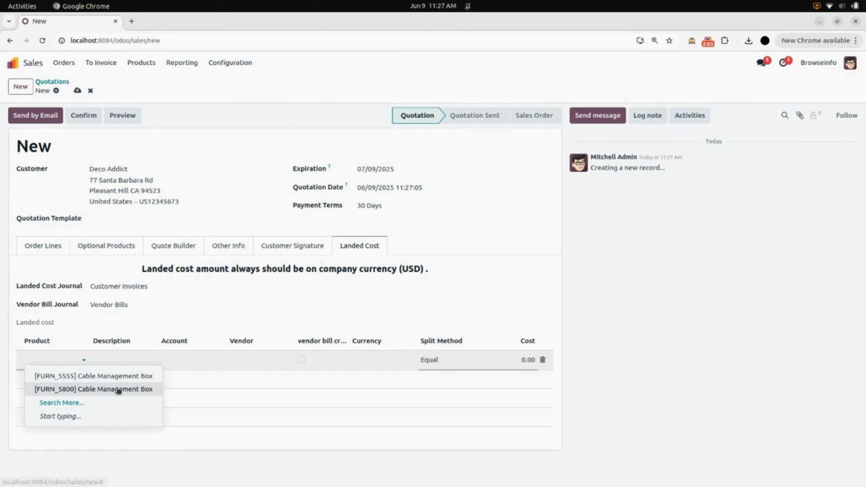
click(96, 377)
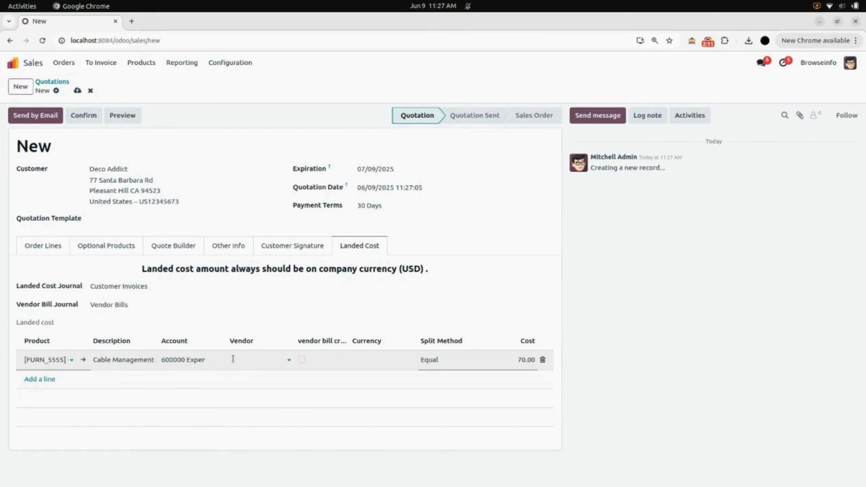
click(247, 357)
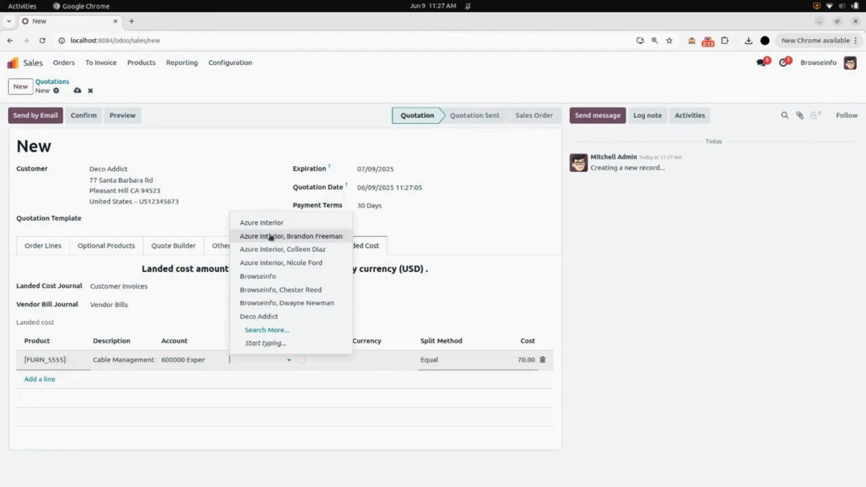
click(270, 224)
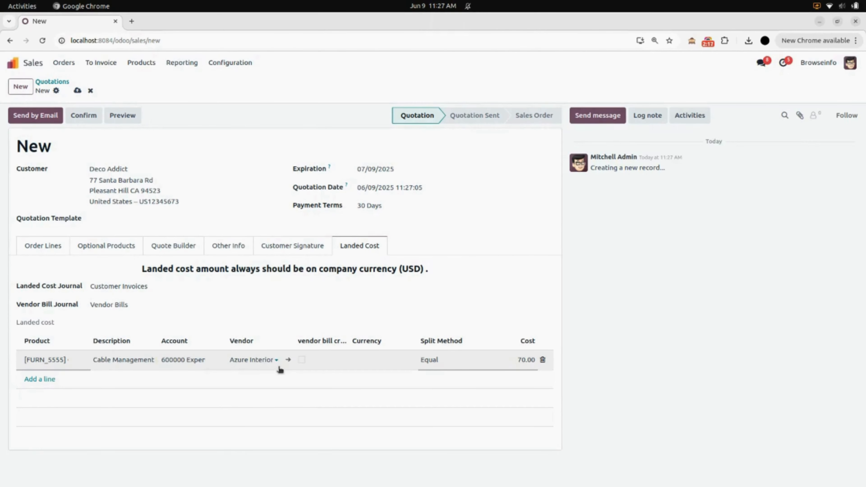
Step: Enable vendor bill creation on the landed cost line, set its currency to USD and keep the Equal split method
click(302, 360)
click(380, 360)
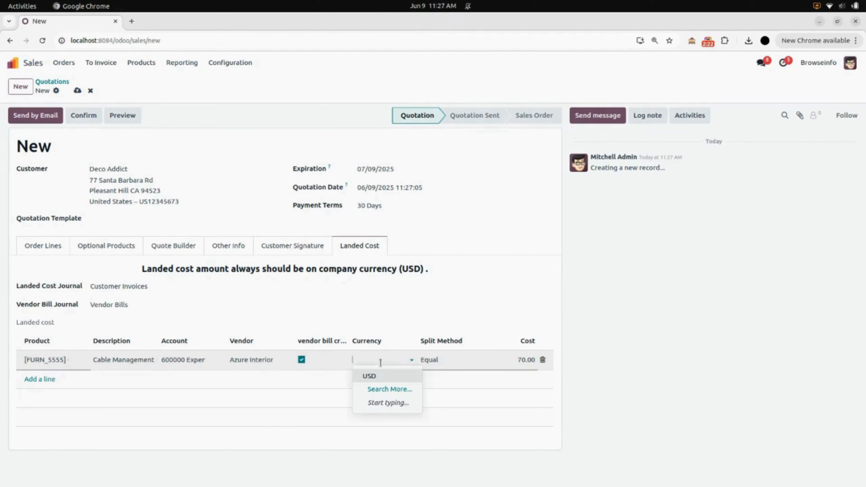
click(387, 377)
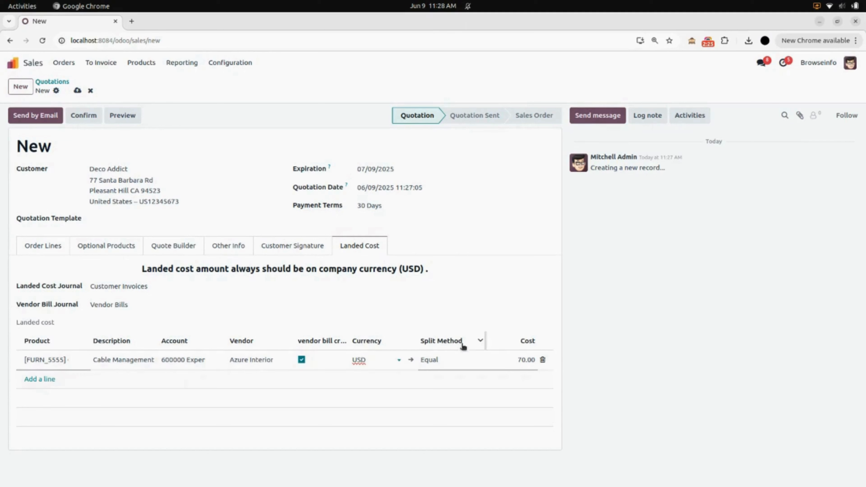
click(458, 358)
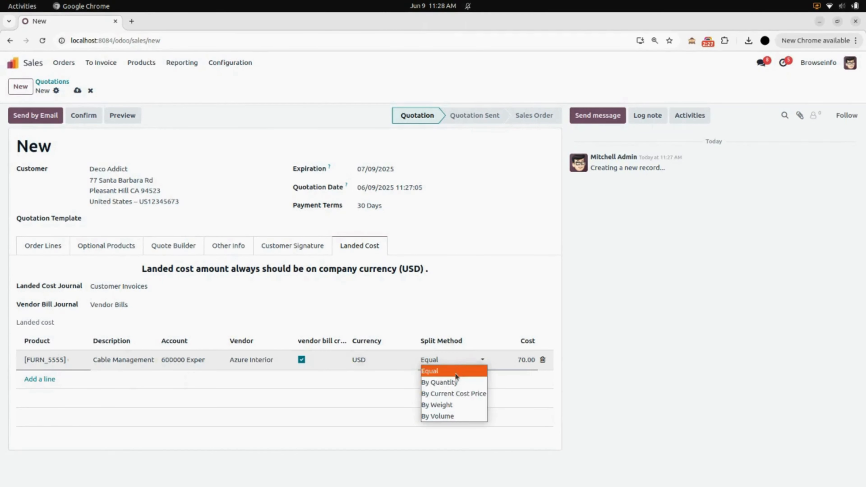
click(540, 477)
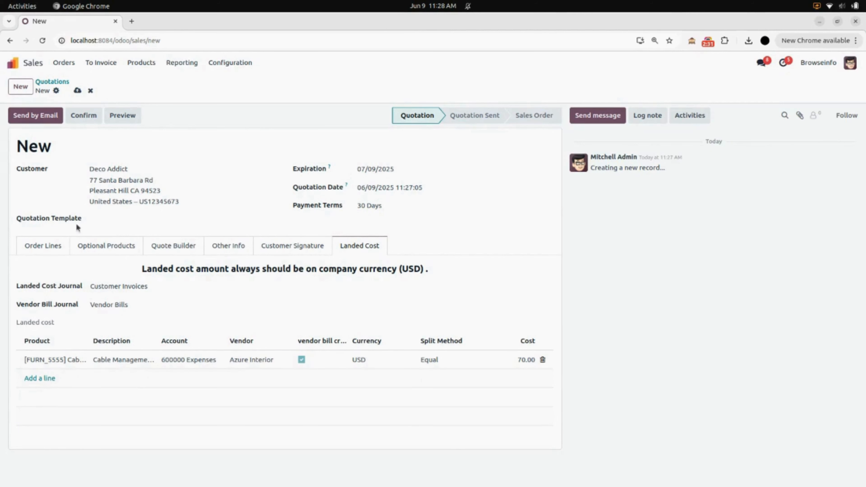
Step: Save the quotation and confirm it as a sales order
click(78, 90)
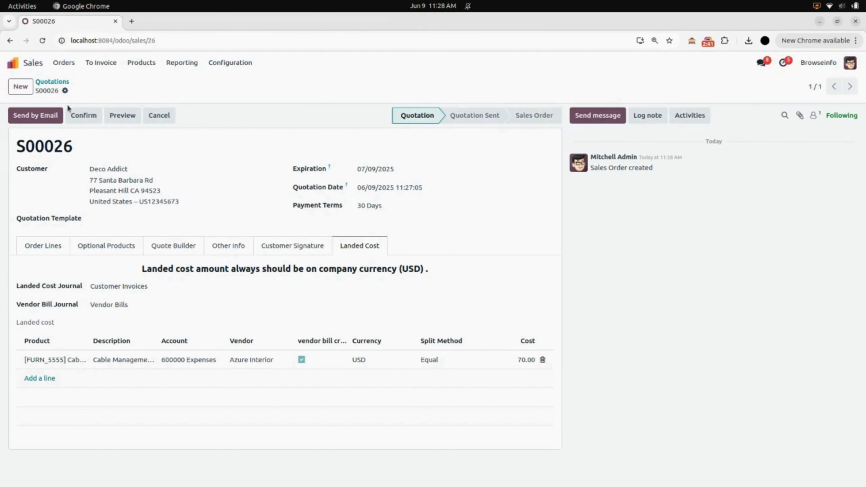
click(85, 116)
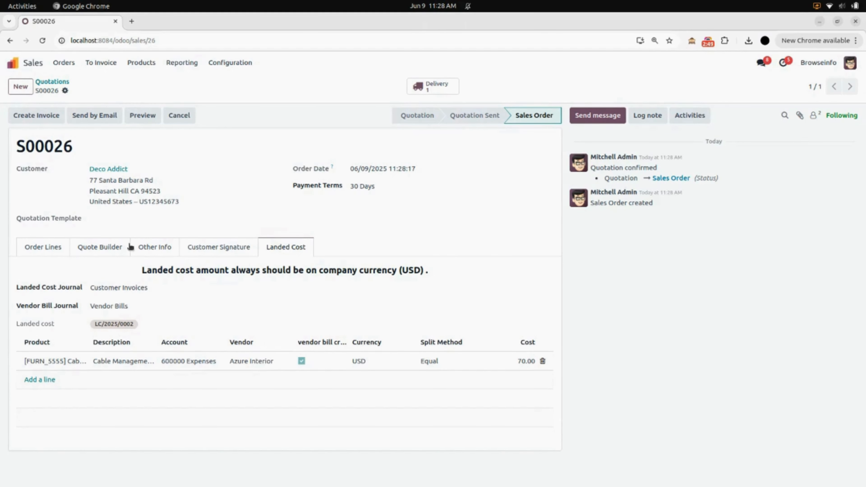
Step: Open landed cost record LC/2025/0002 in the Inventory app's landed costs to review its status and costs
click(34, 63)
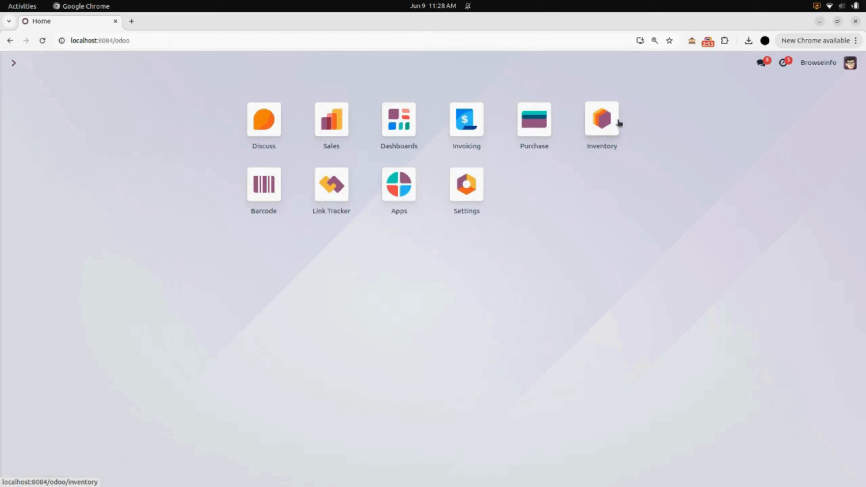
click(602, 127)
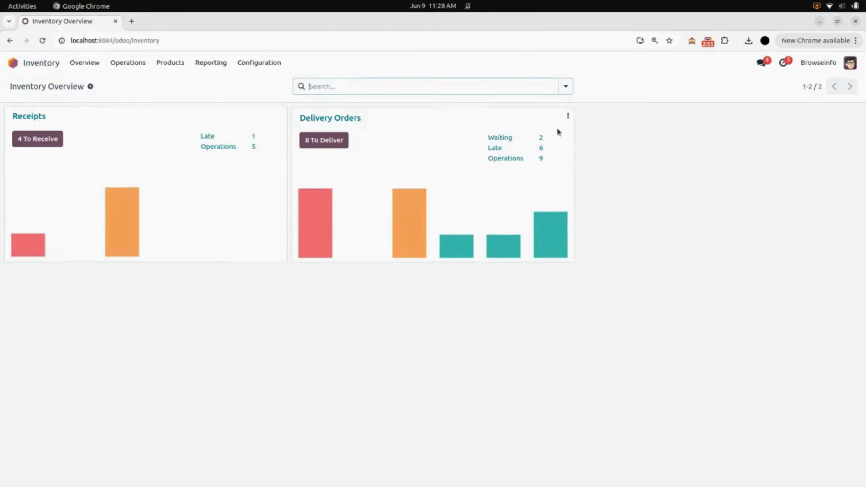
click(126, 64)
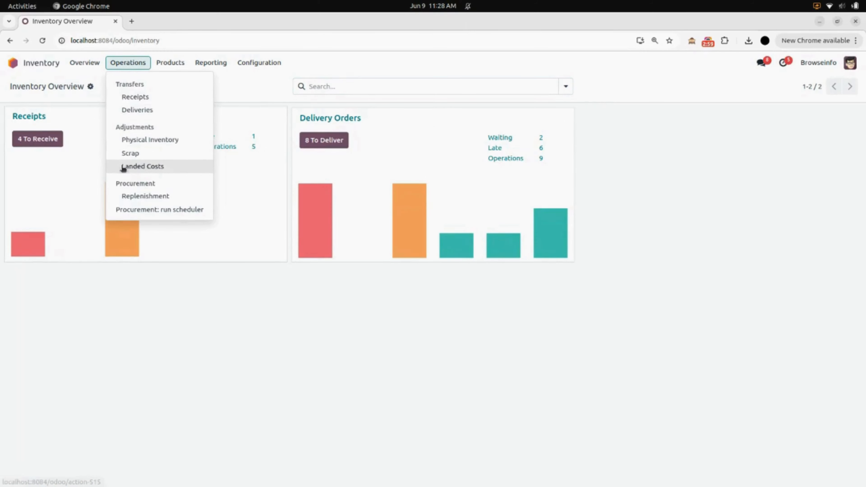
click(165, 169)
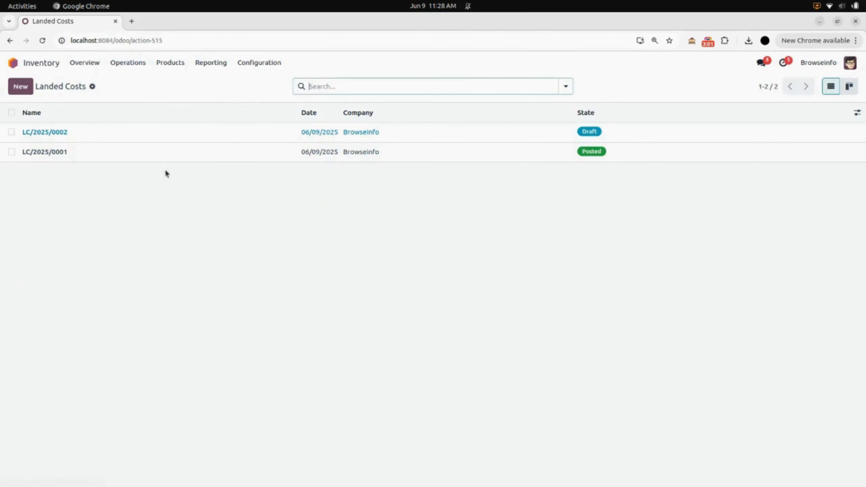
click(197, 136)
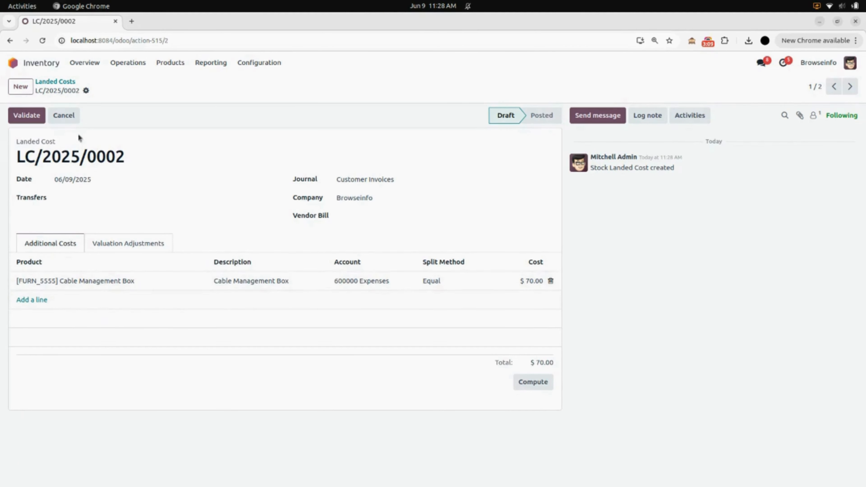
Step: Return to the newest Deco Addict sales order in Sales, open its delivery and check the delivery's landed cost details
click(12, 63)
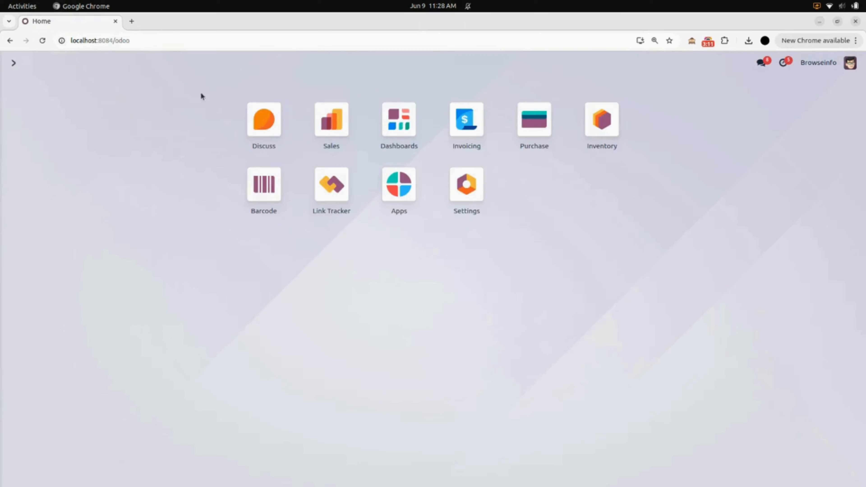
click(317, 120)
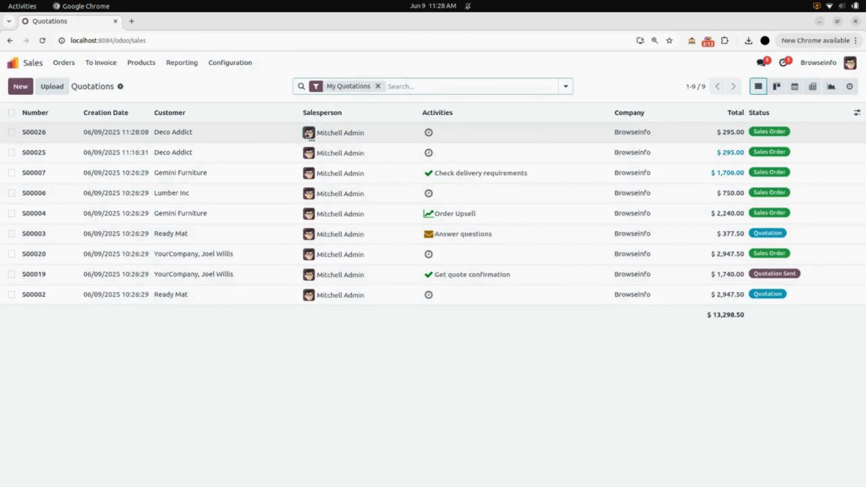
click(280, 136)
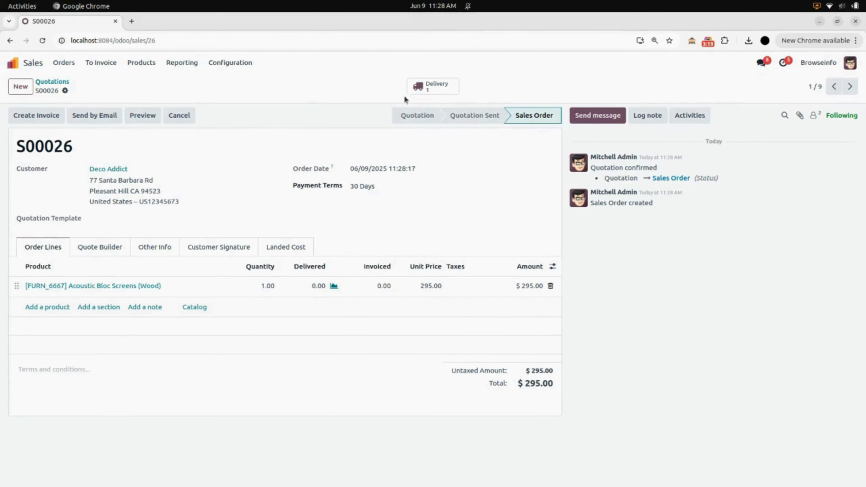
click(435, 88)
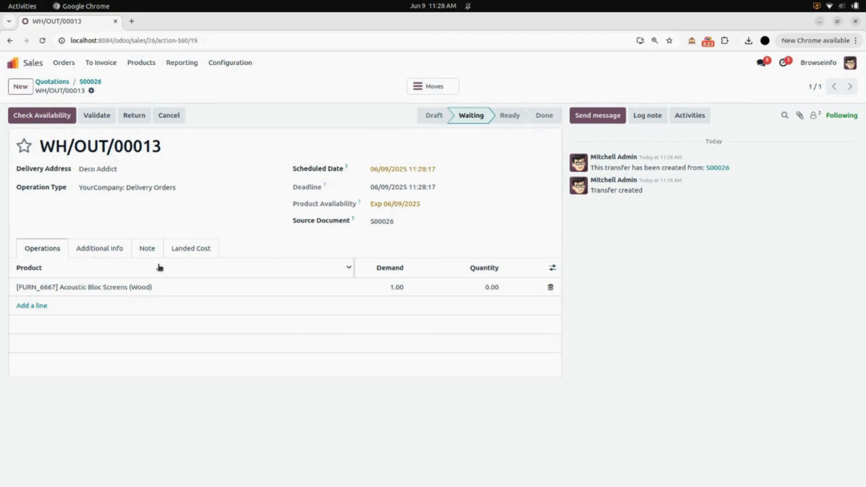
click(187, 249)
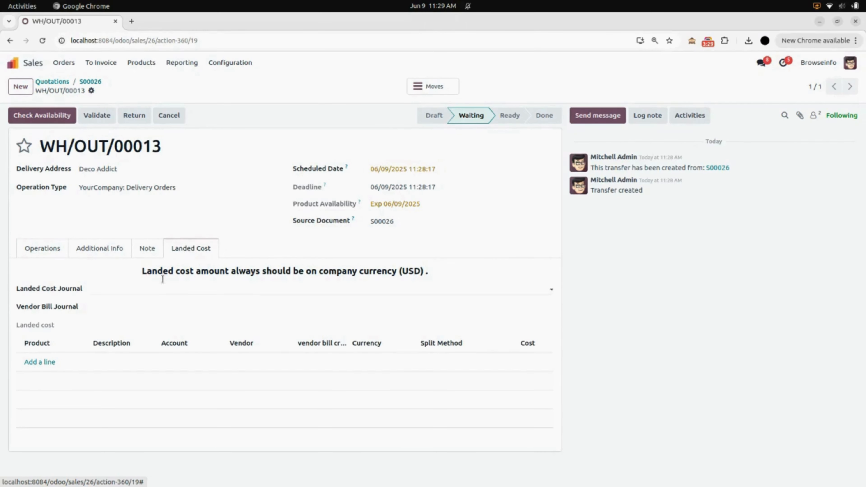
Step: Set the quantity of Acoustic Bloc Screens (Wood) to 1 on the delivery, save it and validate the transfer
click(50, 244)
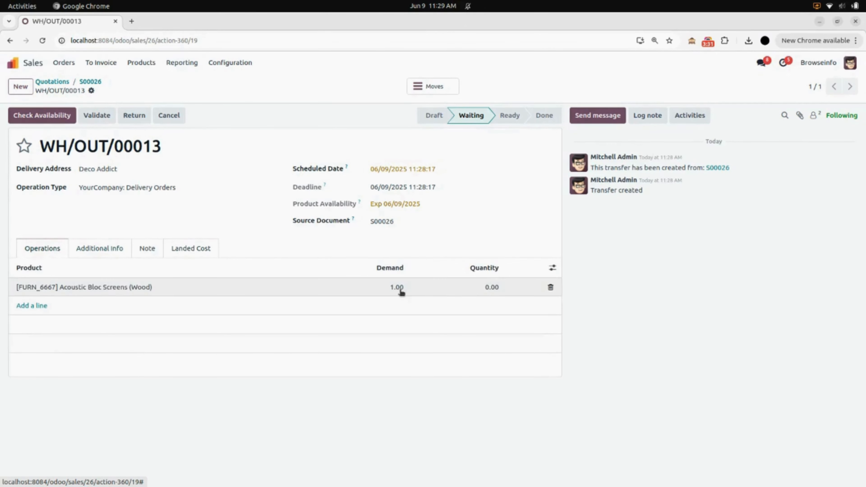
click(478, 291)
text(1)
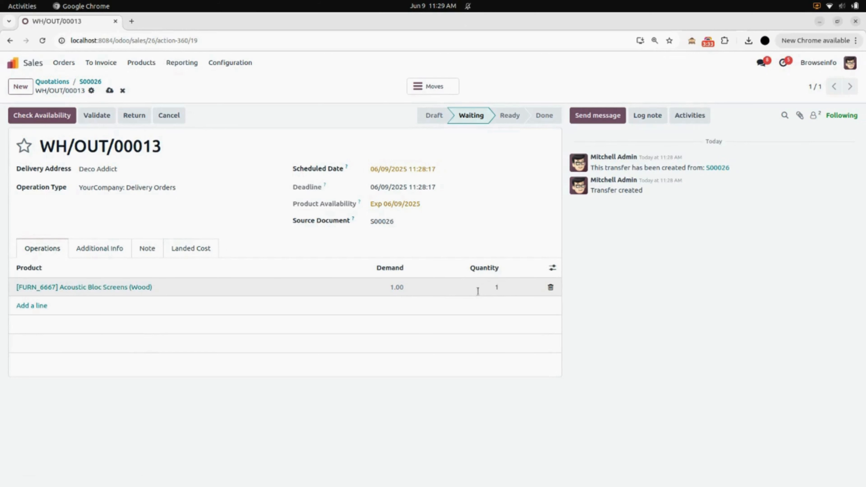
click(109, 90)
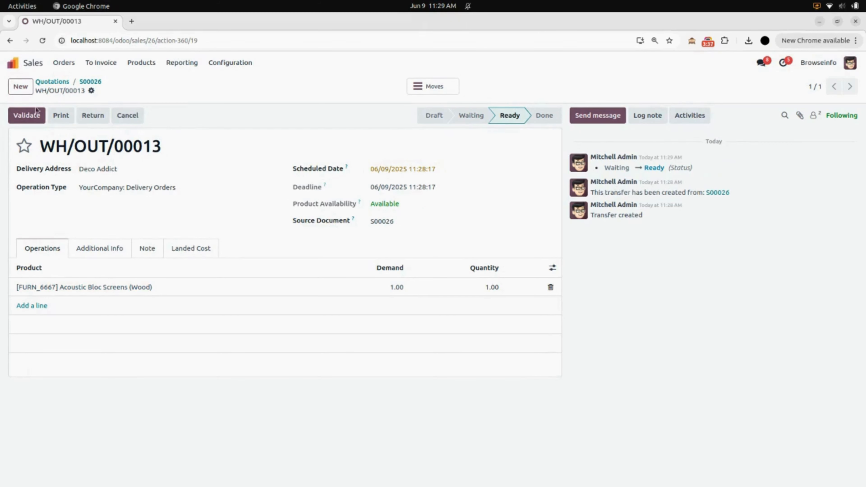
click(36, 111)
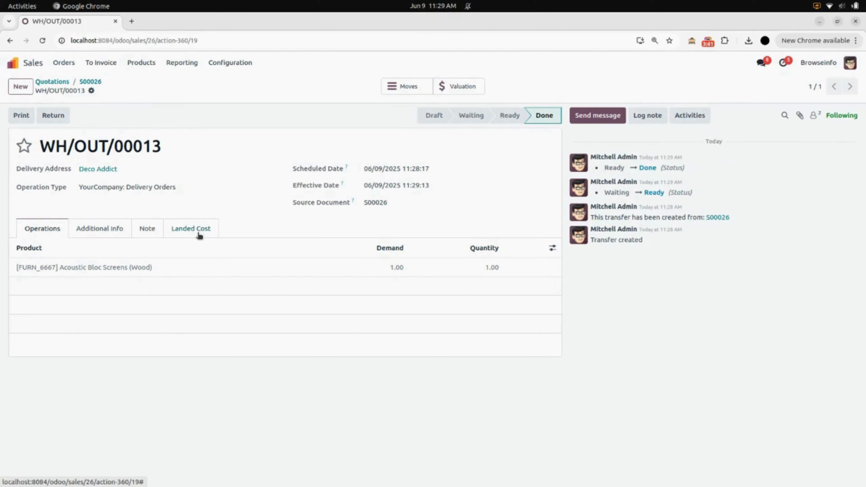
Step: Check the validated delivery's landed cost details and review LC/2025/0002 again in Inventory's landed costs
click(199, 236)
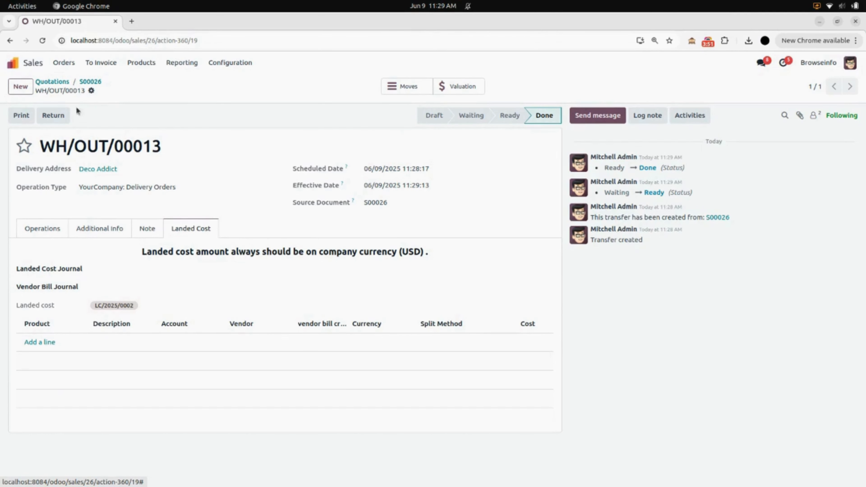
click(13, 62)
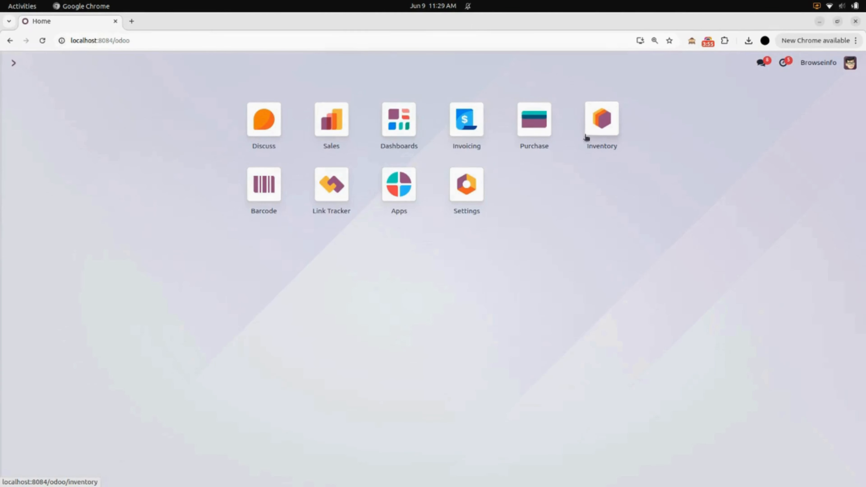
click(605, 120)
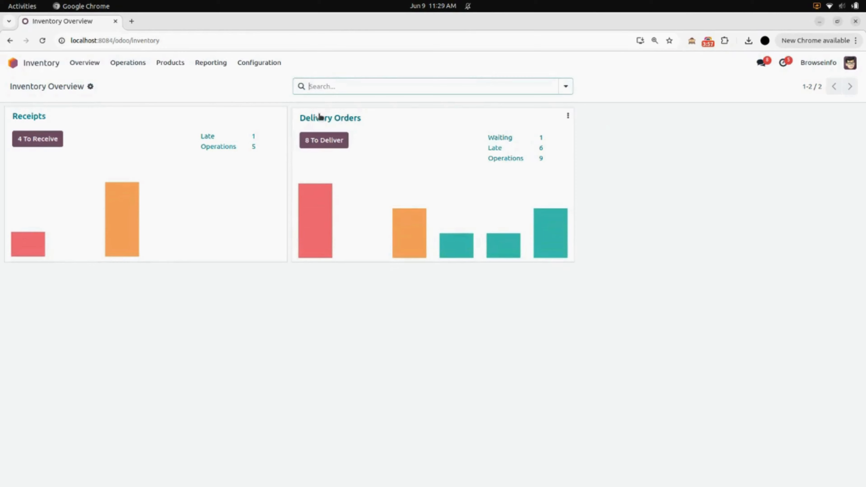
click(136, 70)
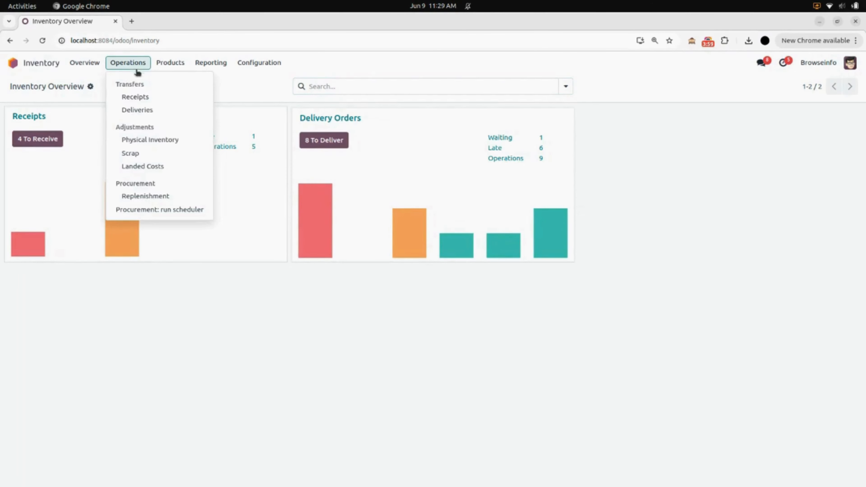
click(150, 167)
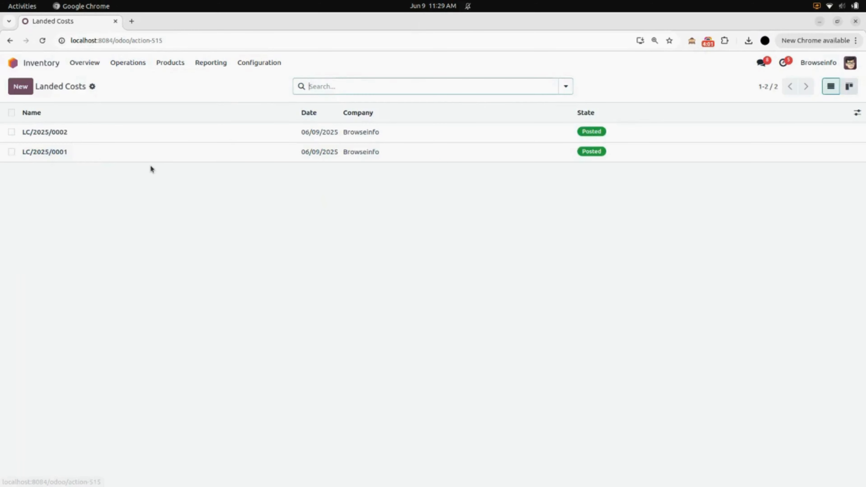
click(177, 139)
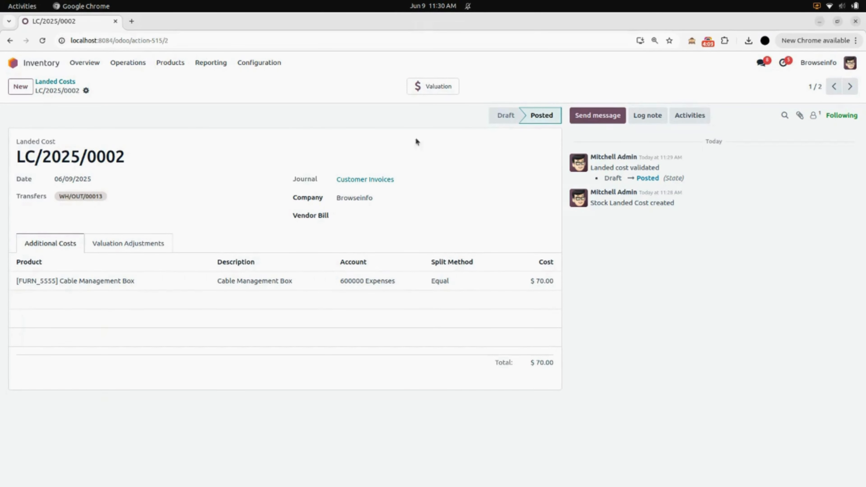
Step: Create a new request for quotation in the Purchase app with Azure Interior as vendor
click(54, 61)
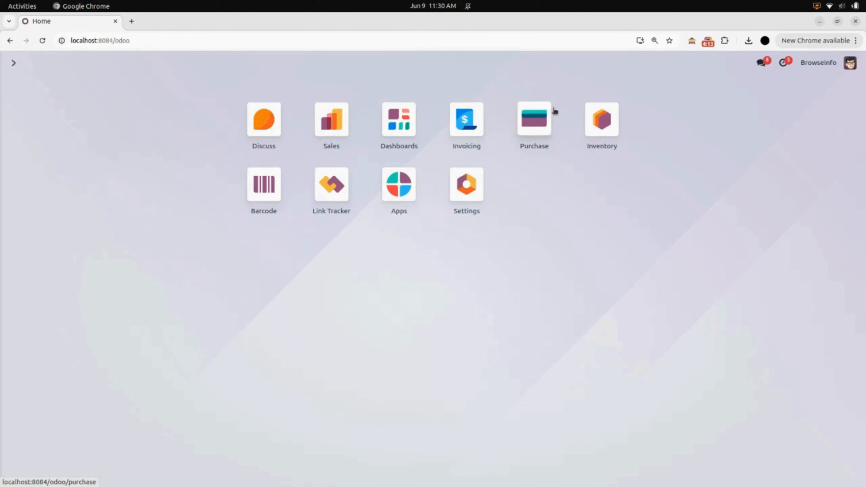
click(533, 130)
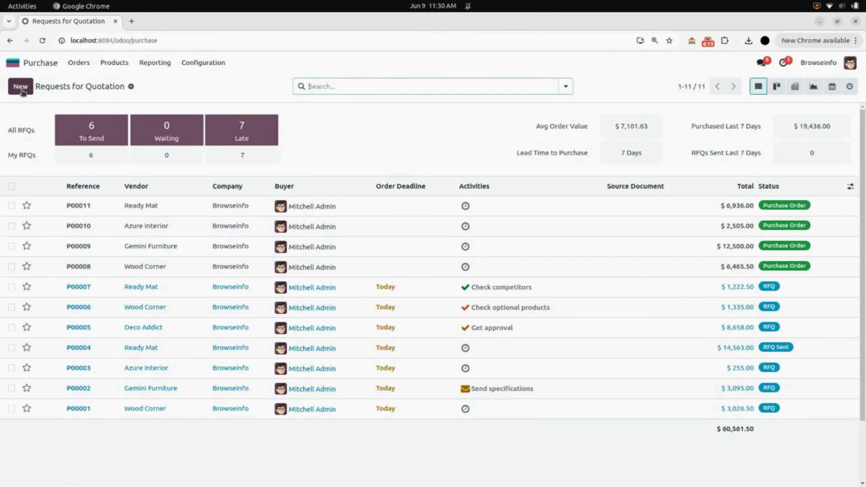
click(23, 91)
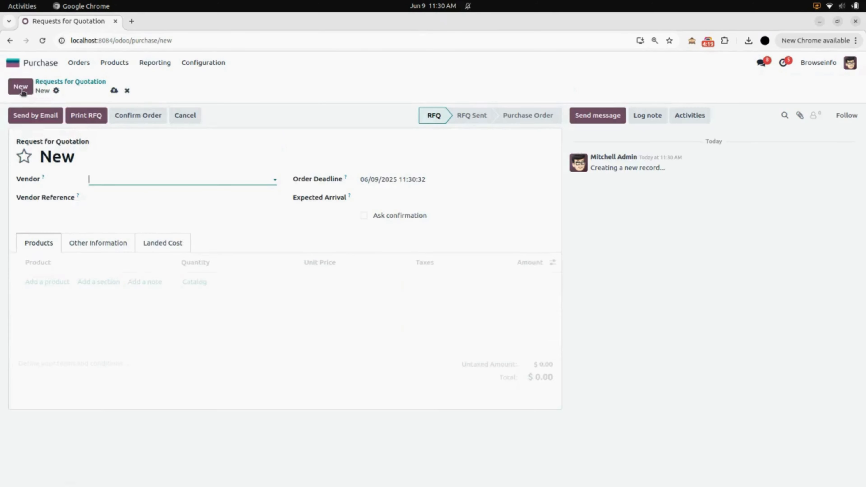
click(113, 183)
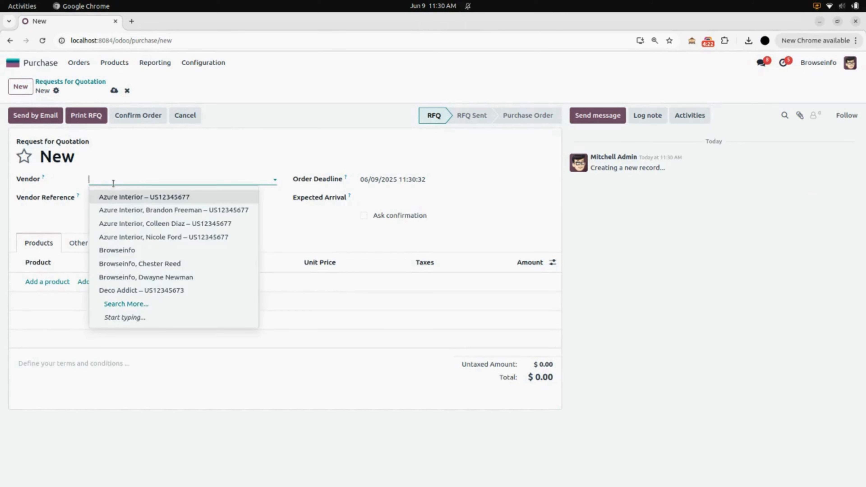
click(120, 195)
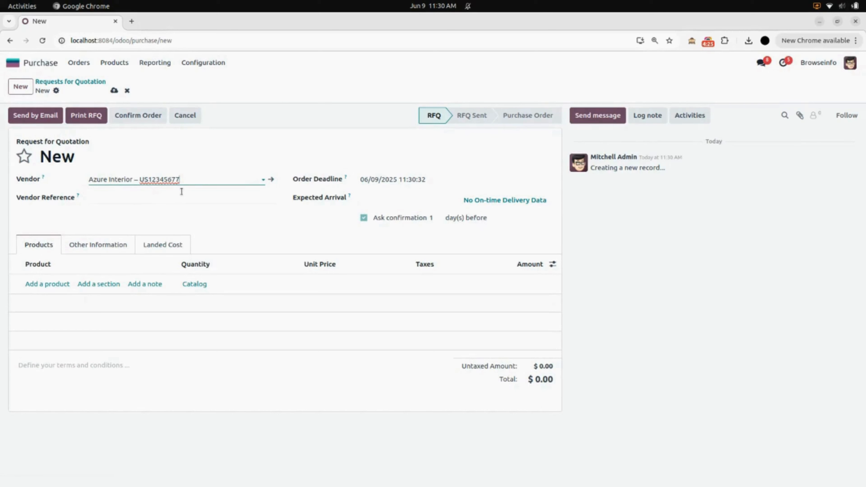
Step: Add the E-COM07 Large Cabinet as a product line on the request for quotation
click(56, 284)
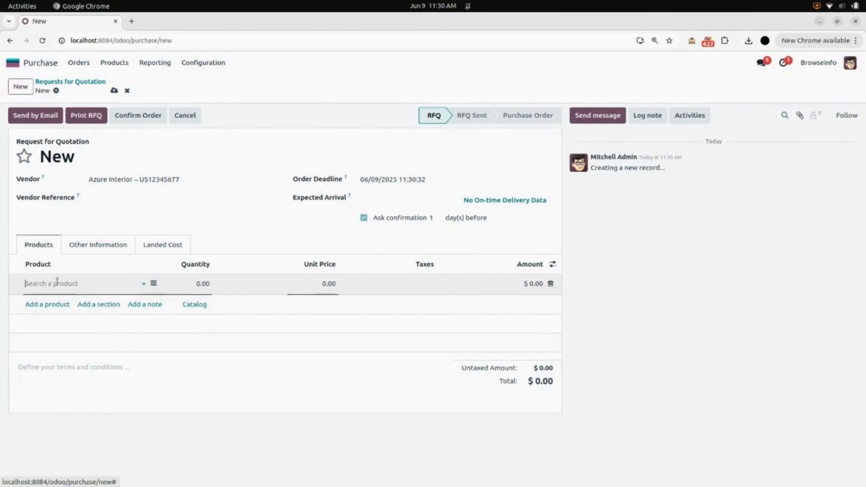
click(57, 283)
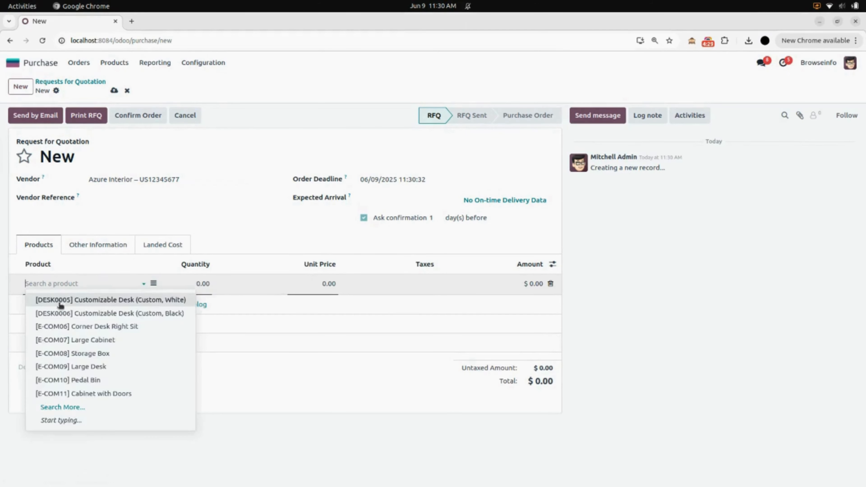
click(72, 339)
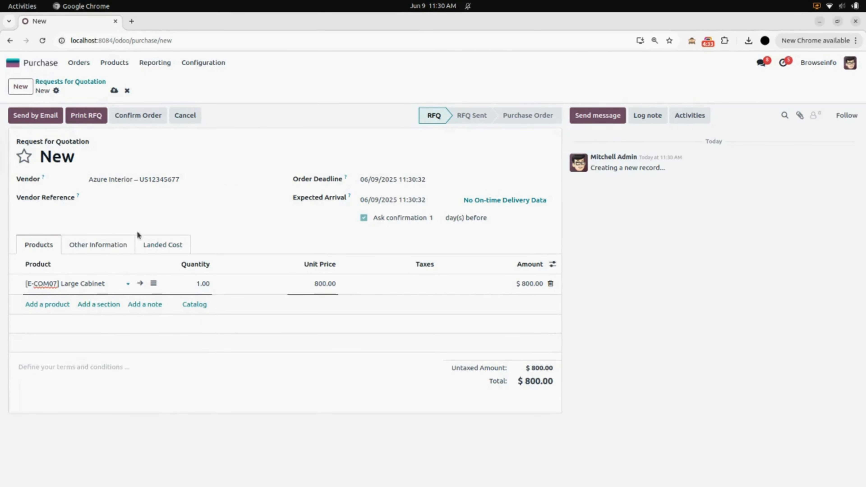
Step: In the request for quotation's landed cost section, set the landed cost journal to Customer Invoices and the vendor bill journal to Vendor Bills
click(178, 244)
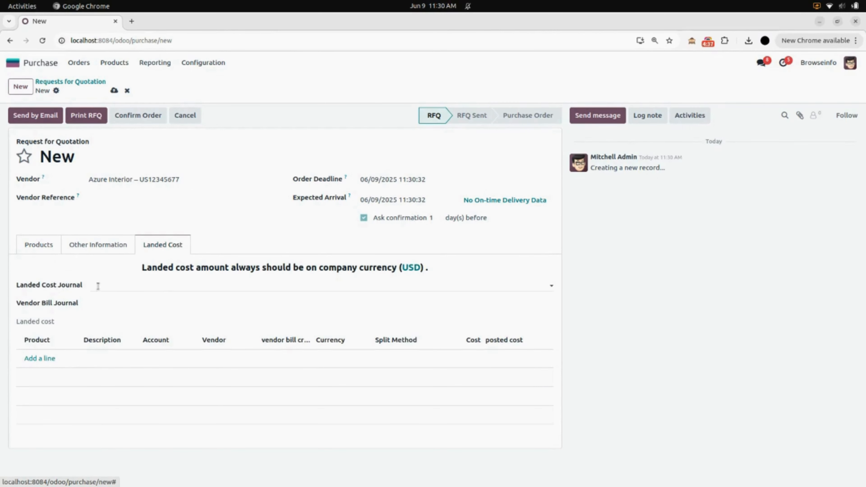
click(111, 286)
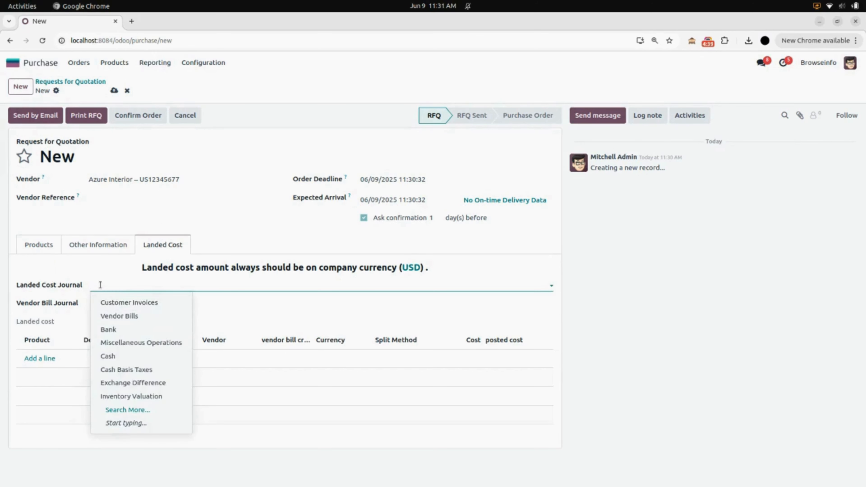
click(122, 307)
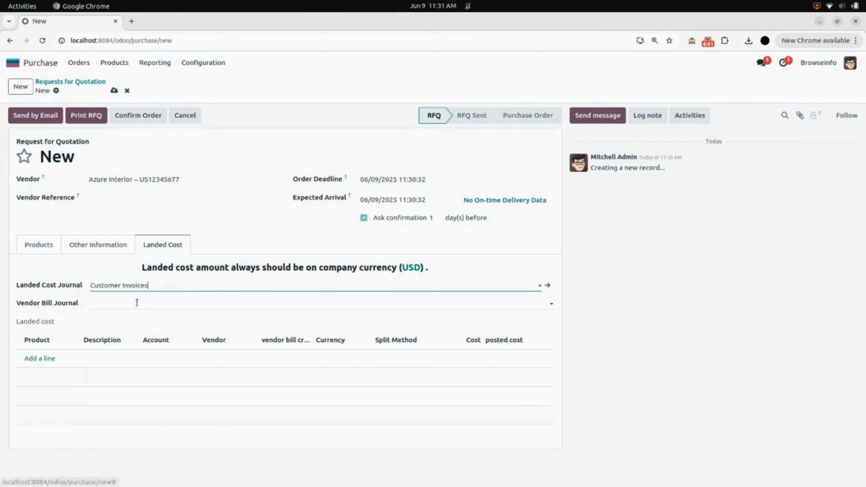
click(103, 306)
click(108, 321)
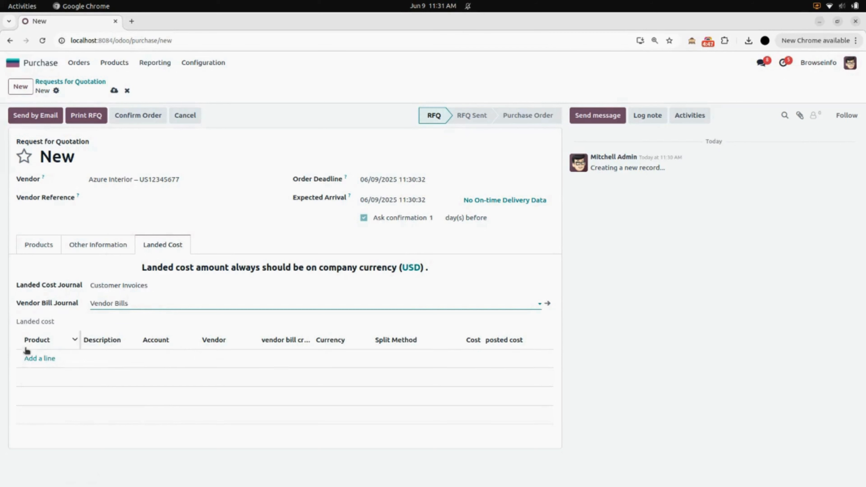
Step: Add a Cable Management Box landed cost line with vendor Azure Interior, vendor bill creation enabled and currency USD
click(34, 358)
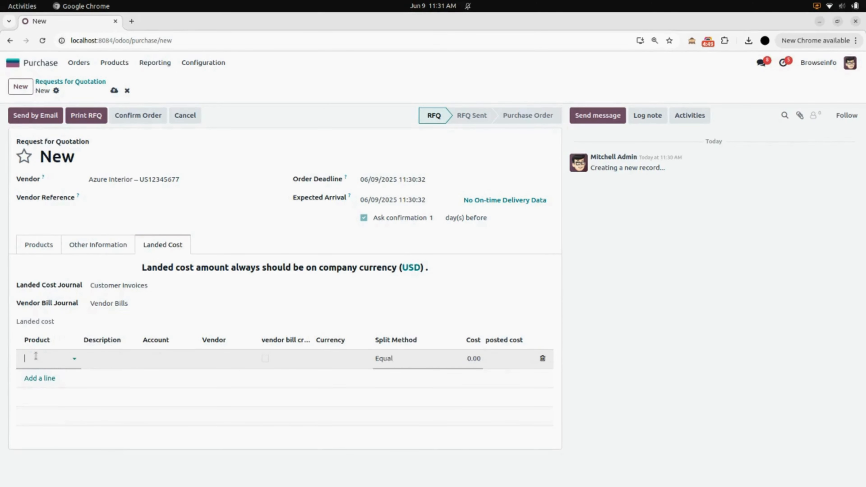
click(35, 355)
click(63, 377)
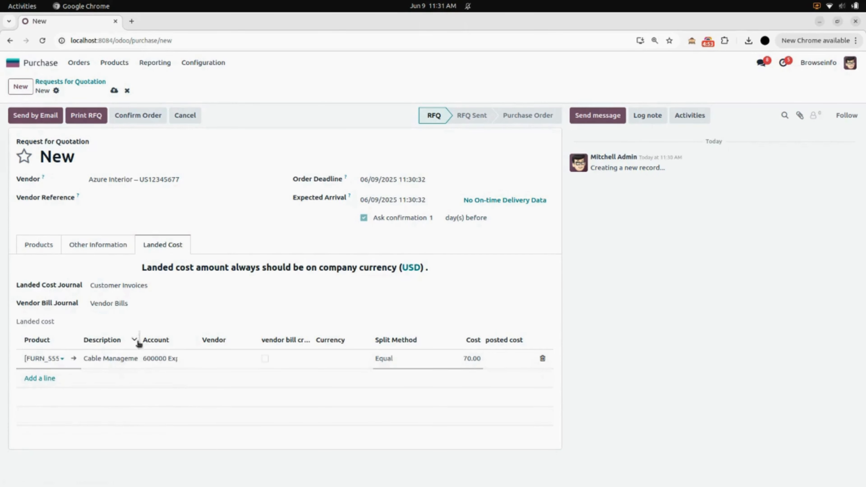
click(221, 355)
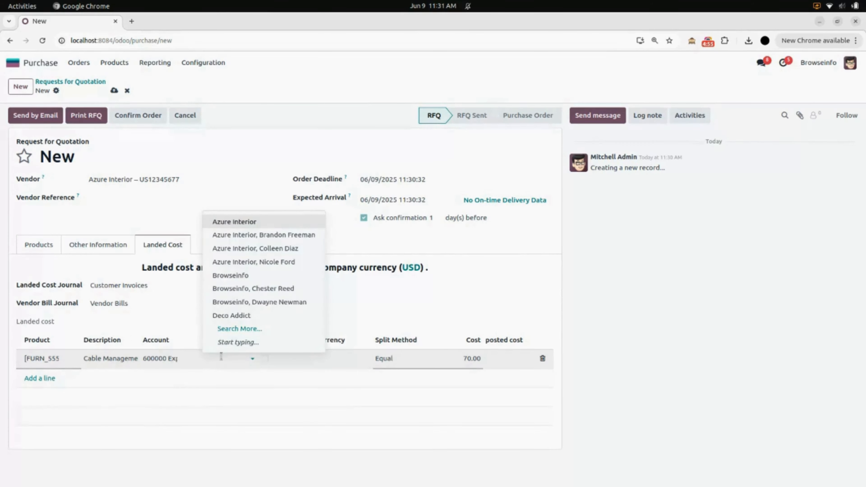
click(266, 222)
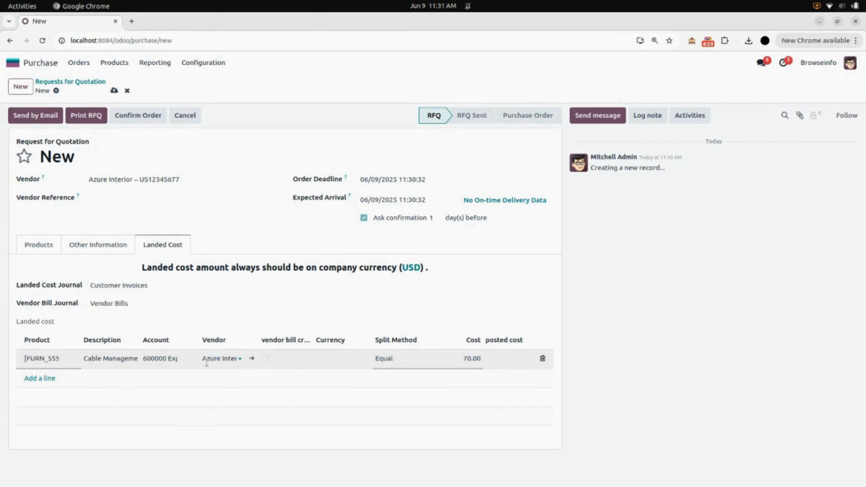
click(264, 358)
click(340, 356)
click(344, 375)
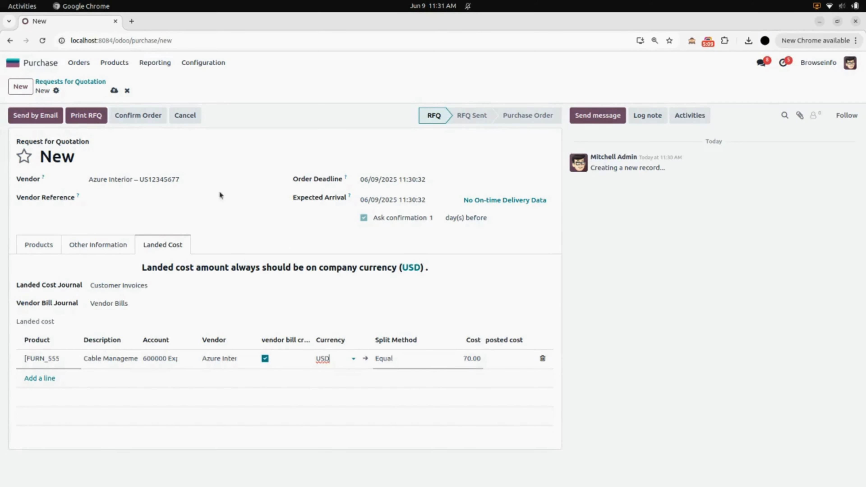
Step: Save and confirm the request for quotation, and create its landed cost and invoice
click(114, 90)
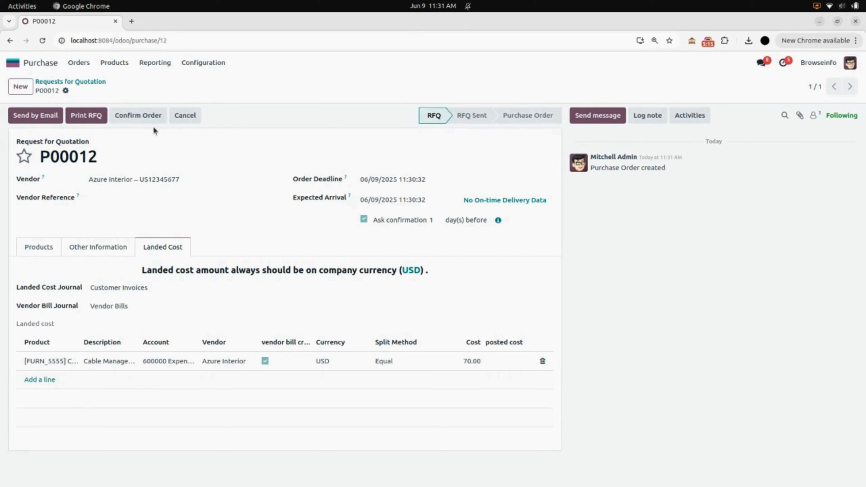
click(153, 118)
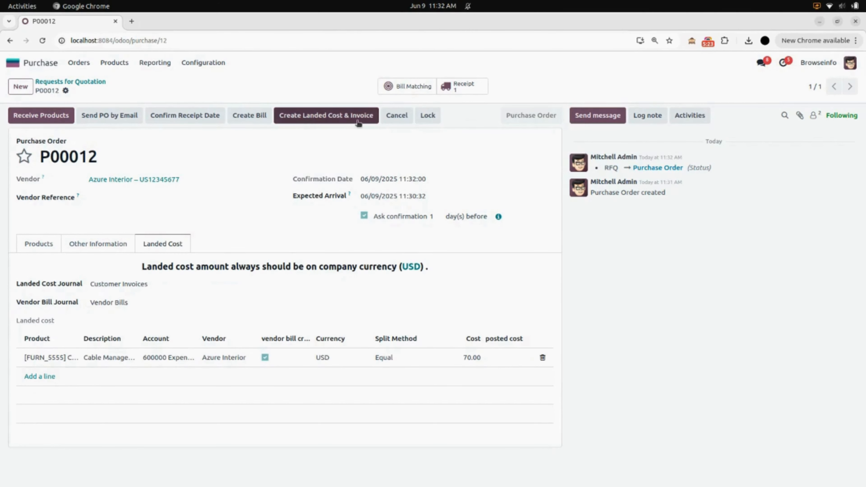
click(319, 121)
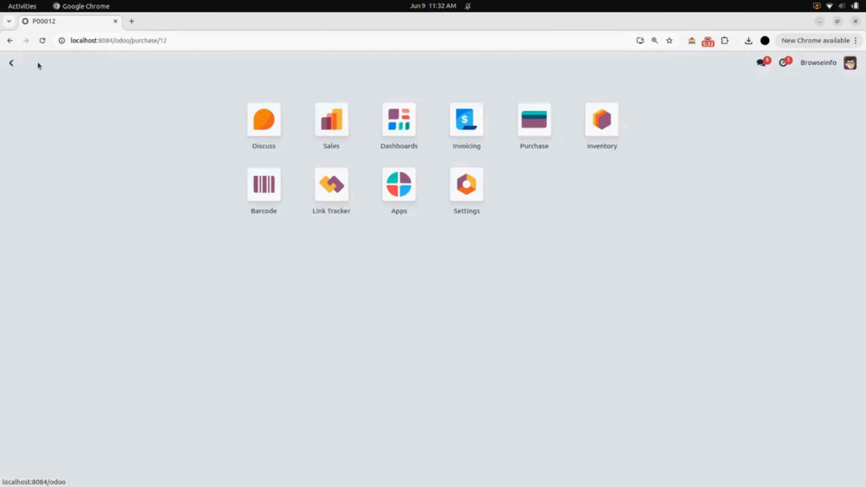
Step: Switch to the Inventory app and review the draft landed cost LC/2025/0003
click(37, 62)
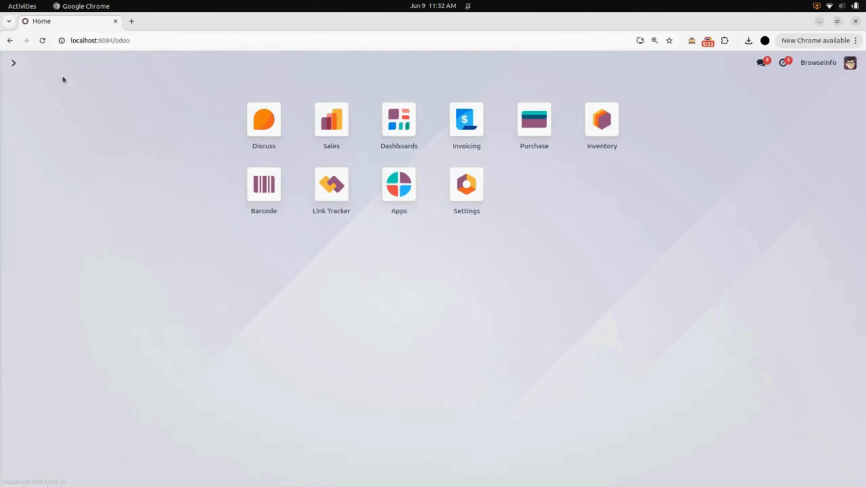
click(595, 127)
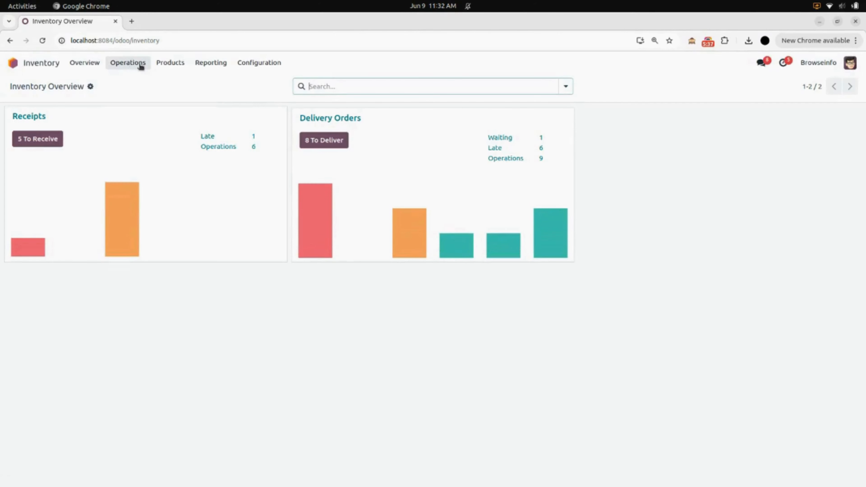
click(131, 63)
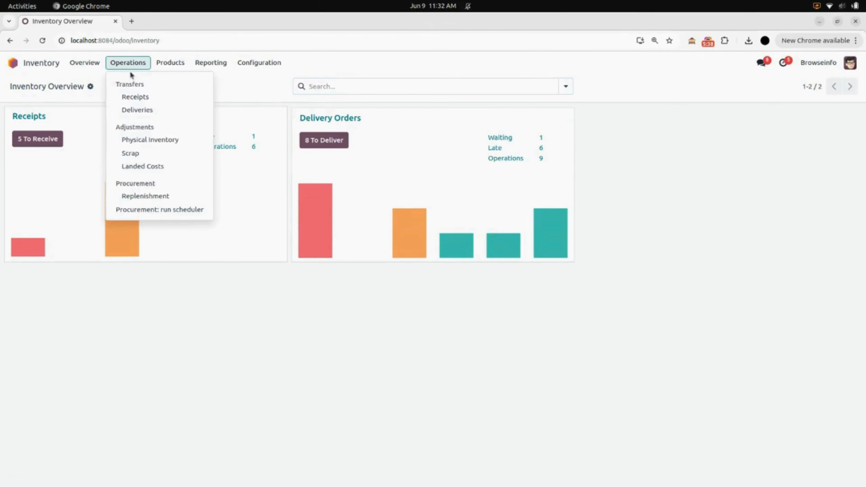
click(150, 165)
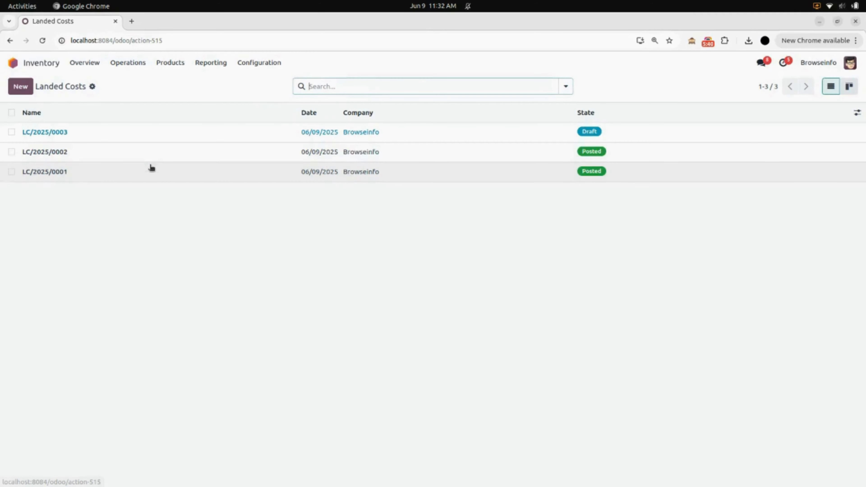
click(148, 137)
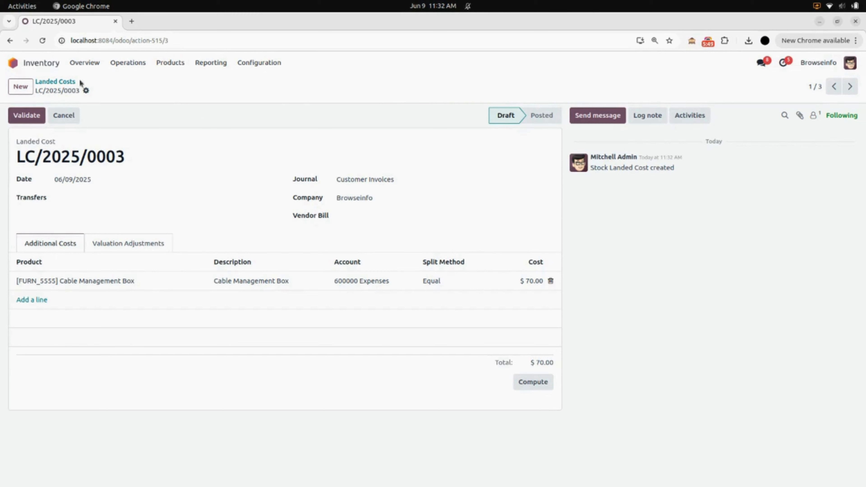
Step: Validate purchase order P00012's receipt after checking its landed cost section, and review LC/2025/0003 again in Inventory's landed costs
click(38, 63)
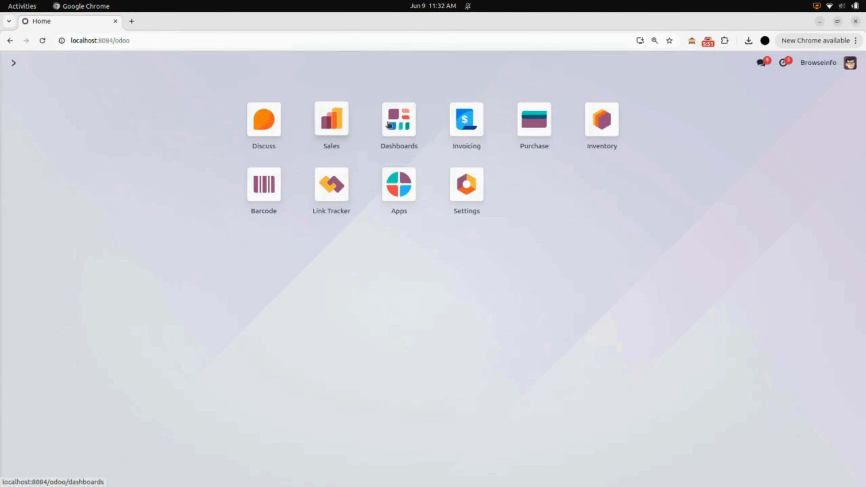
click(537, 134)
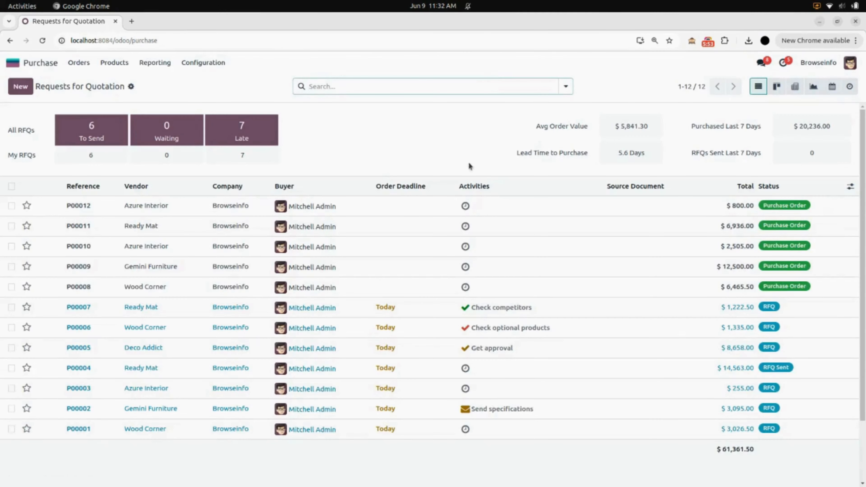
click(413, 211)
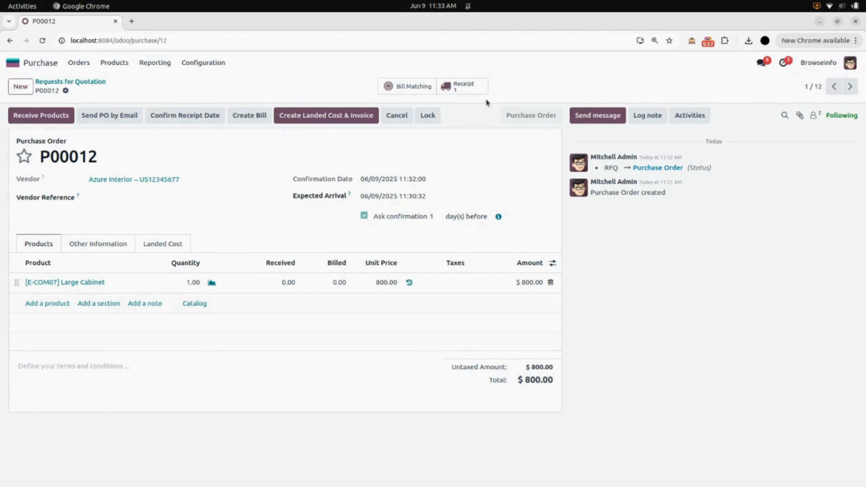
click(483, 89)
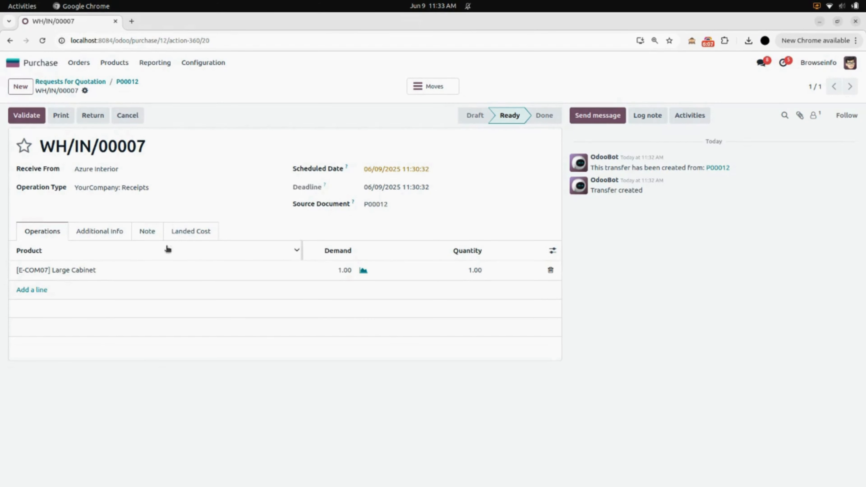
click(200, 229)
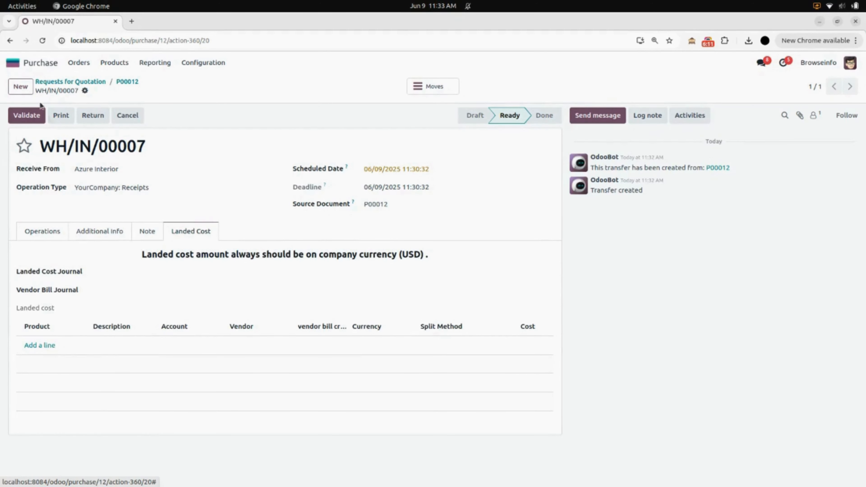
click(26, 117)
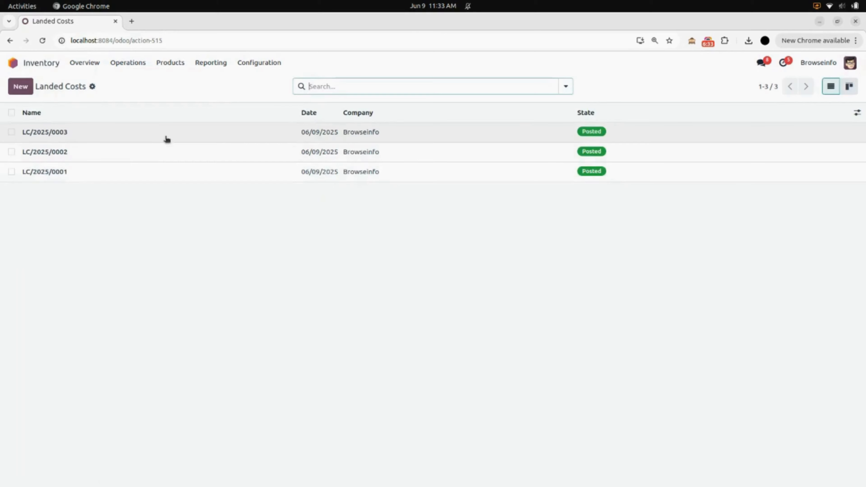
click(165, 134)
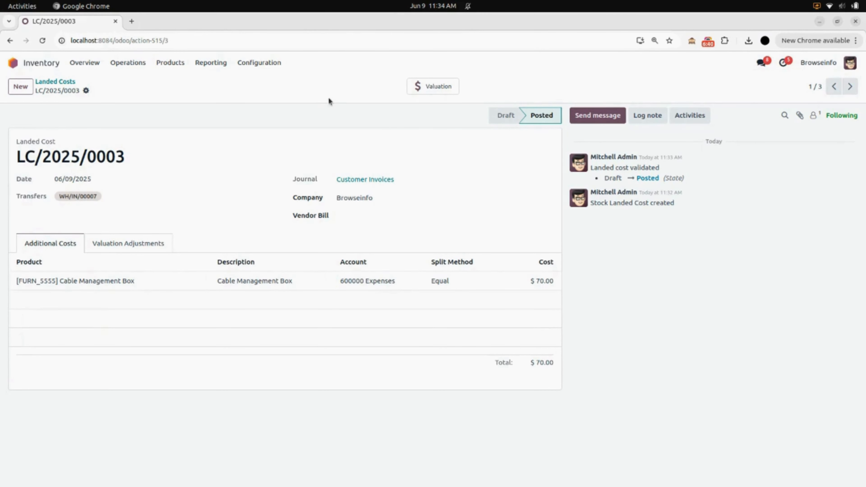
Step: Start an Inventory Card Report covering 05/01/2025 to 06/30/2025
click(221, 63)
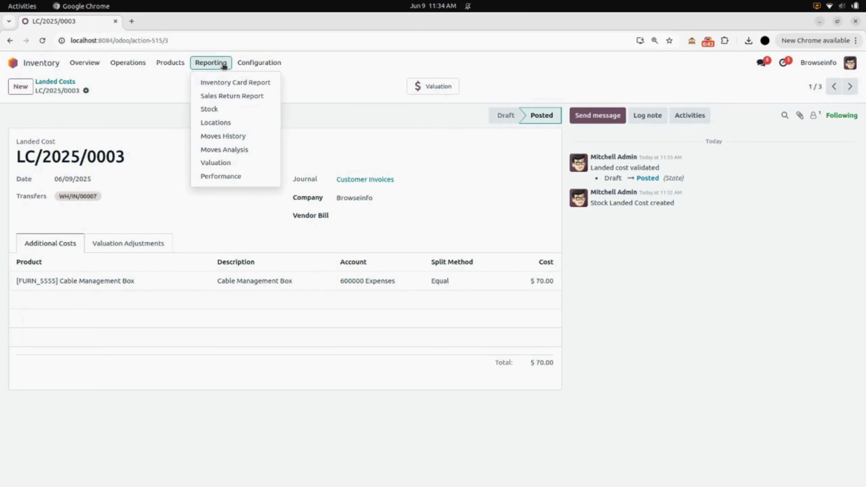
click(236, 85)
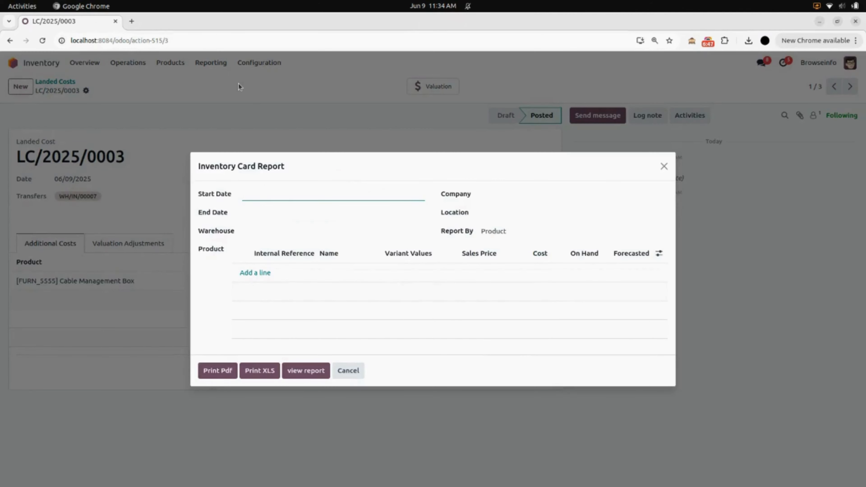
click(261, 199)
click(246, 223)
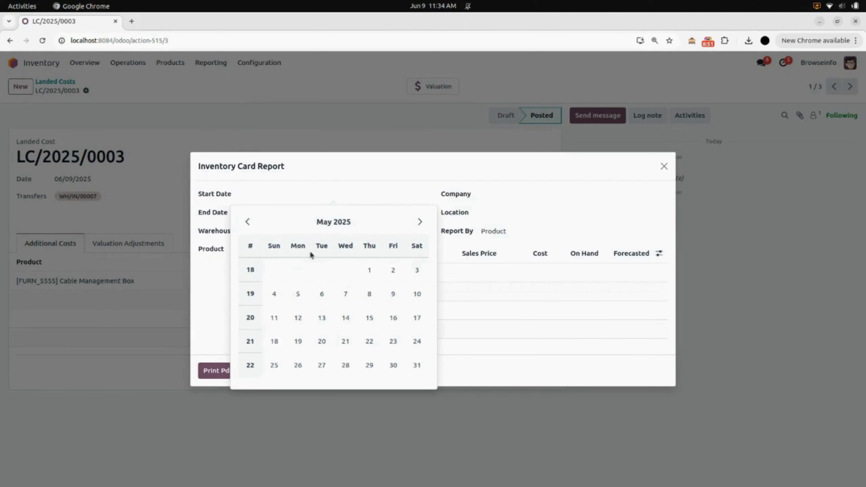
click(369, 269)
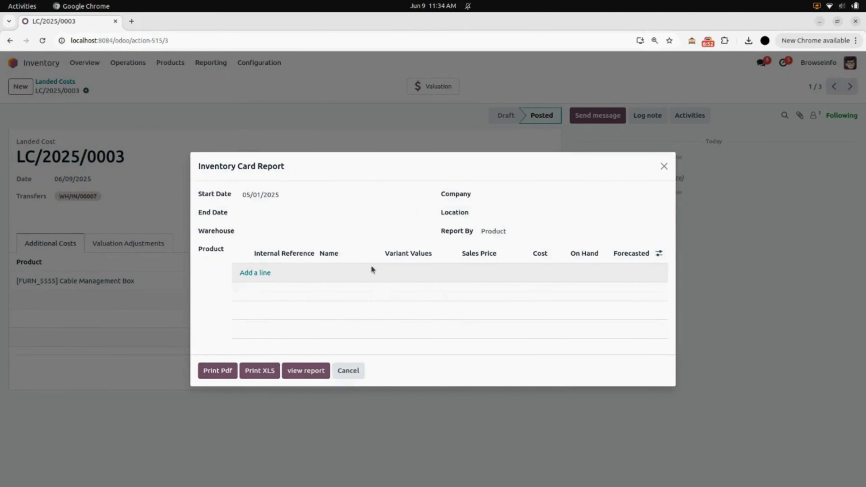
click(288, 215)
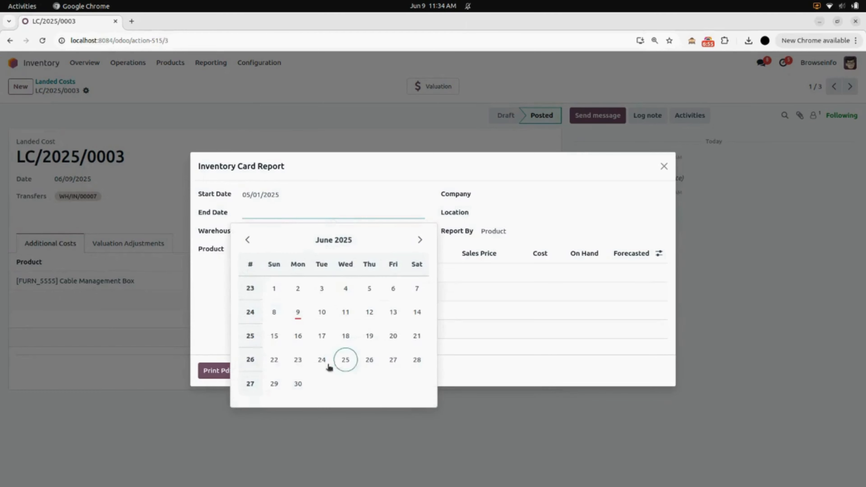
click(298, 384)
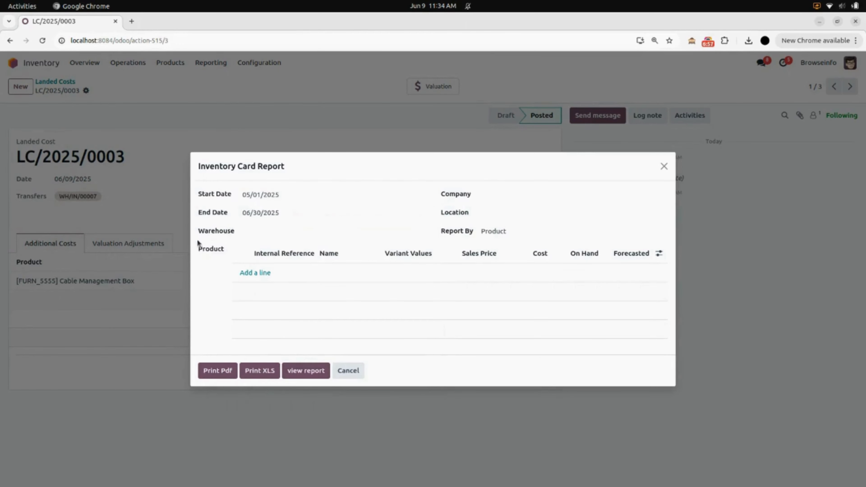
Step: Set the report's warehouse to YourCompany, its location to WH/Stock and its grouping to Product
click(249, 232)
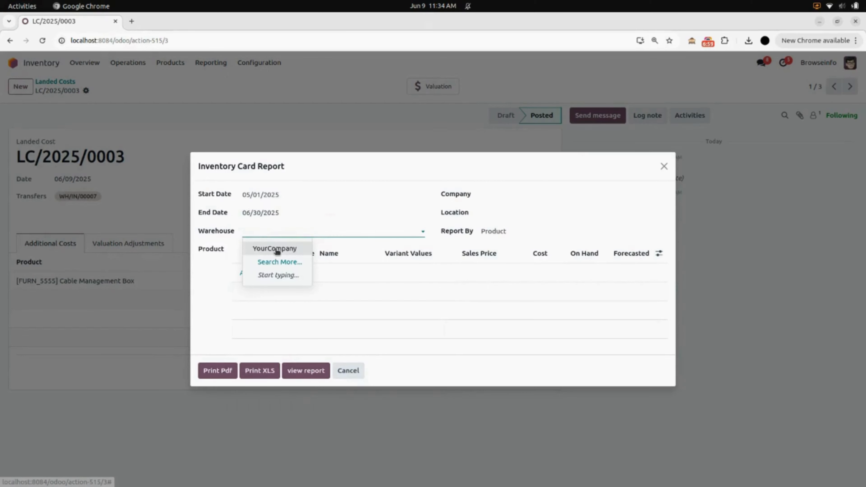
click(276, 248)
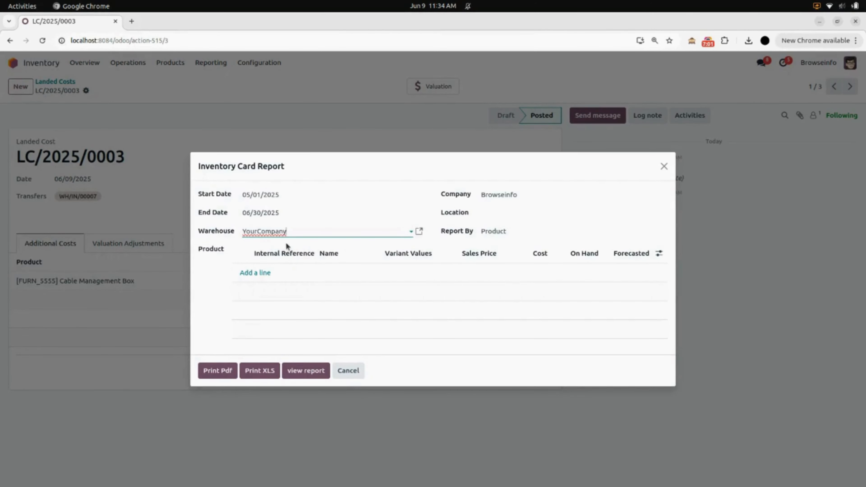
click(509, 211)
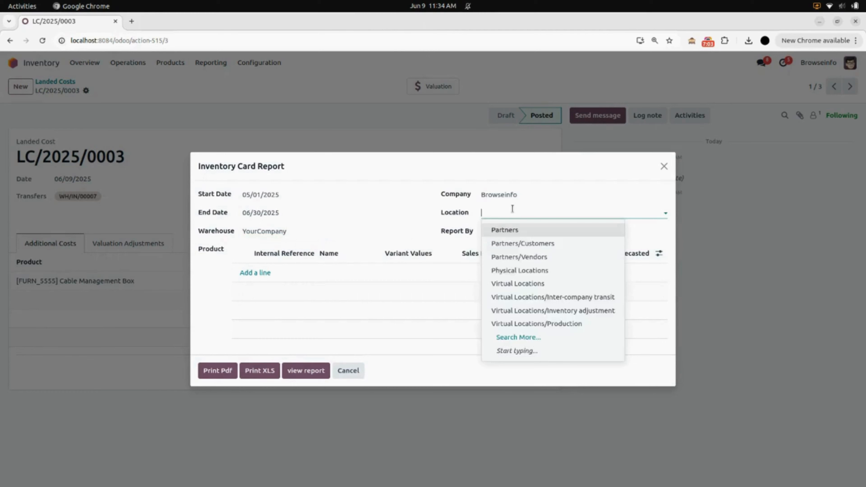
click(512, 209)
text(wh)
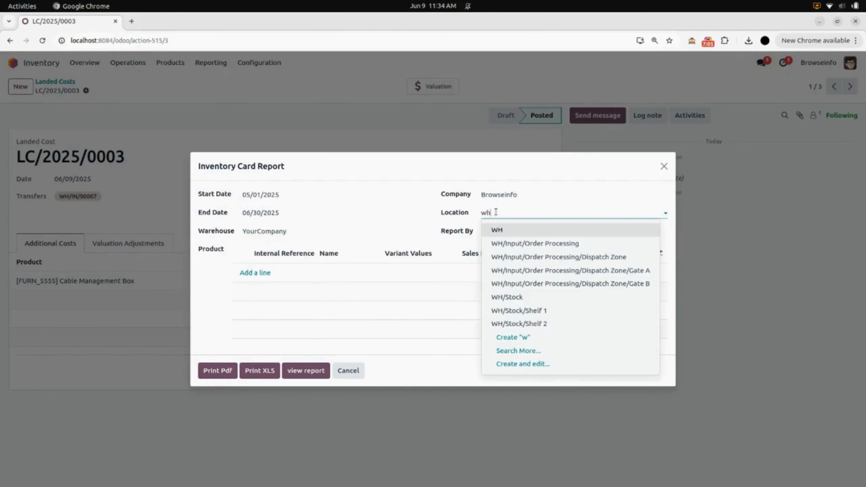
click(508, 294)
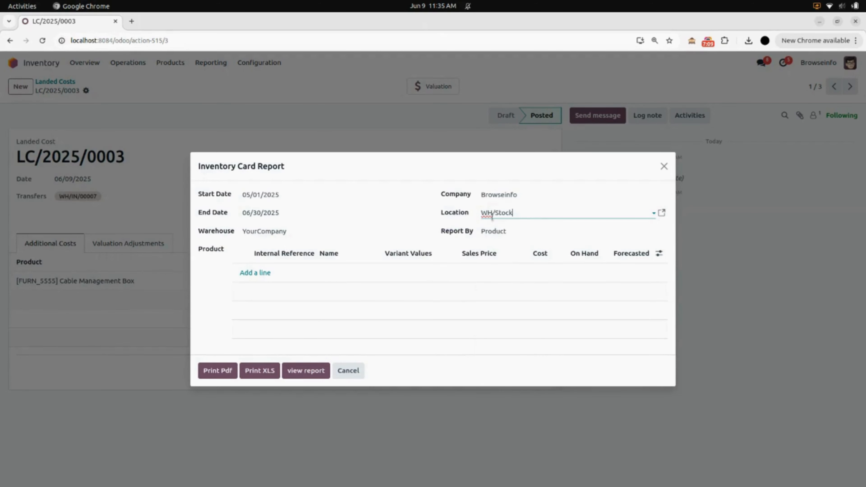
click(506, 232)
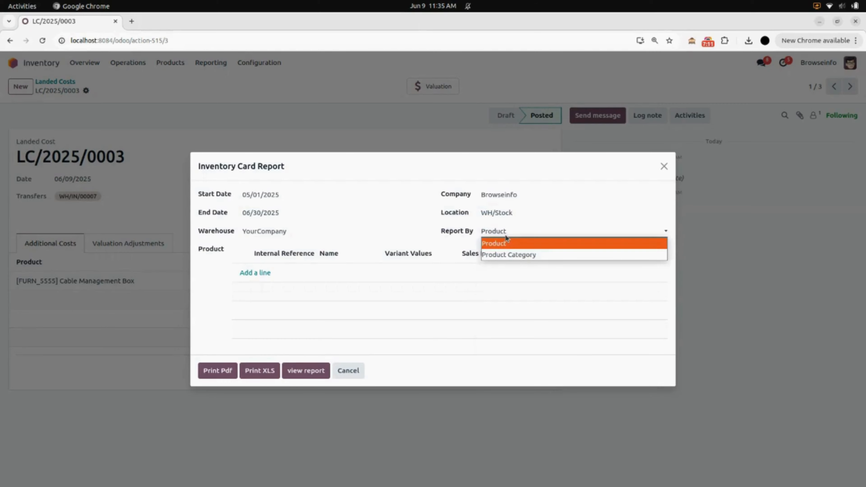
click(501, 244)
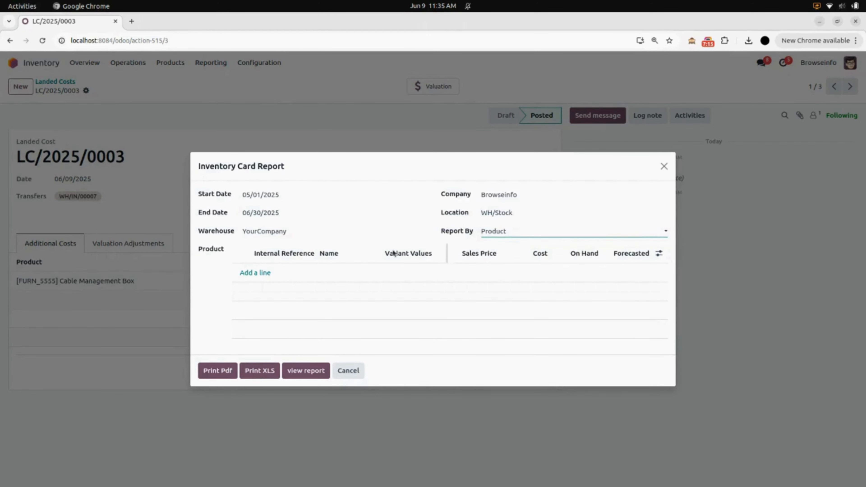
Step: Add all available products to the Inventory Card Report's product list
click(252, 274)
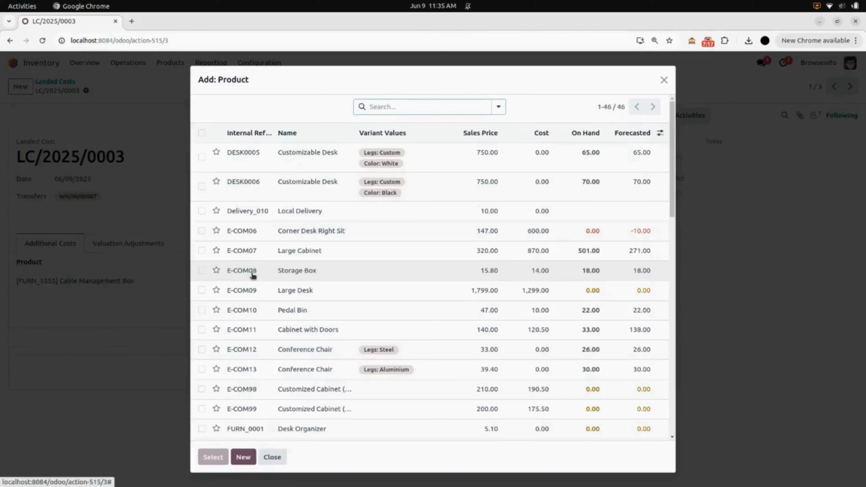
click(202, 132)
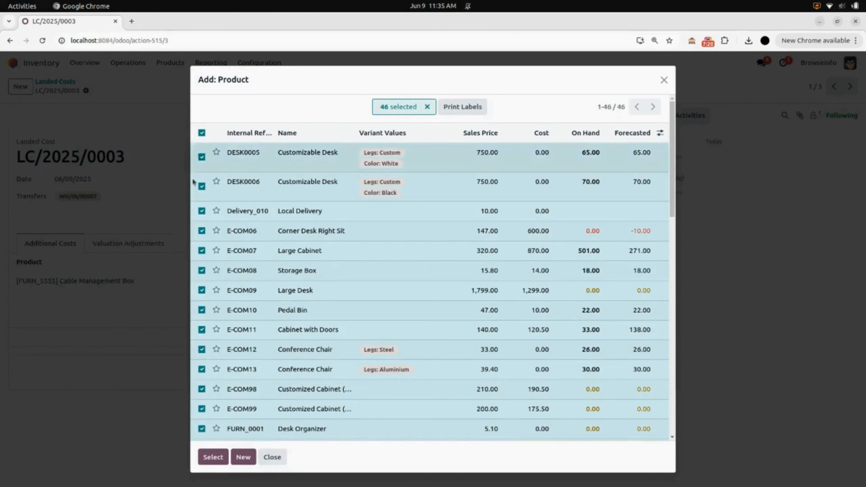
click(218, 456)
scroll(315, 346, up, 15)
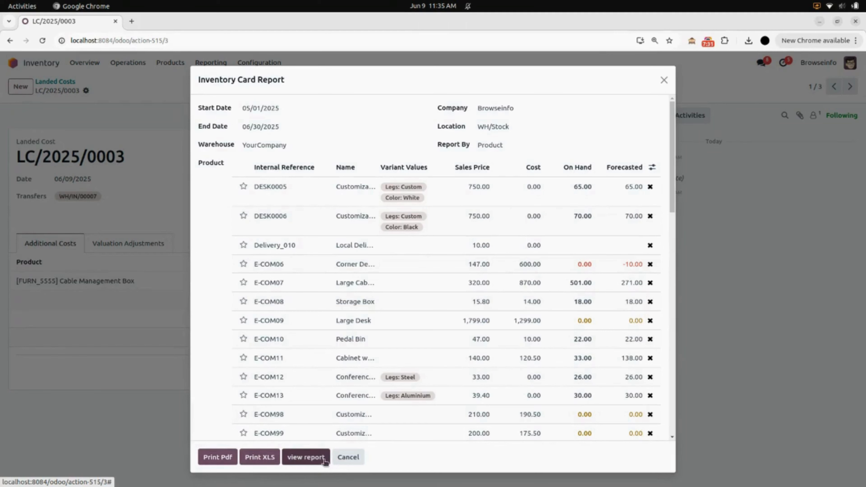
Step: Print the report as a PDF using the Light document layout, then review the downloaded file and close it
click(215, 460)
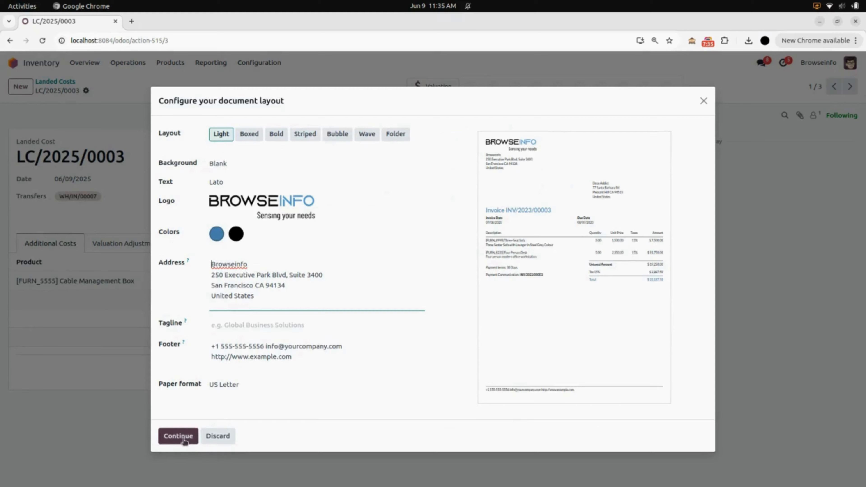
click(185, 441)
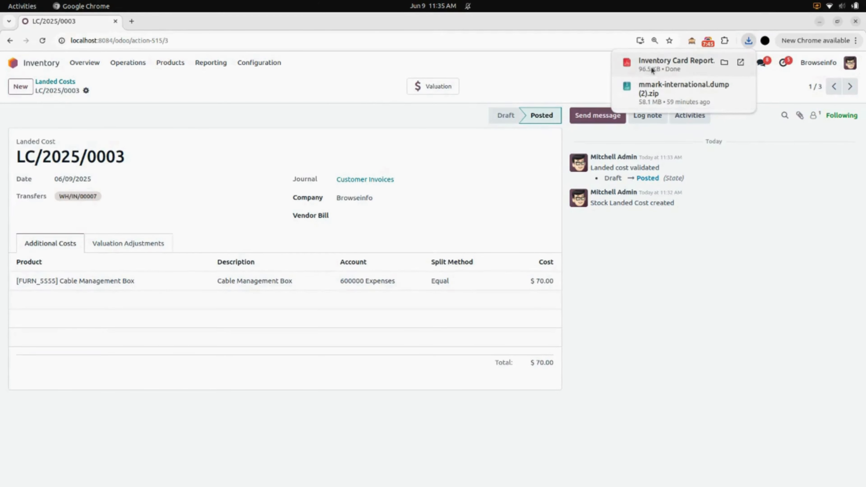
click(653, 69)
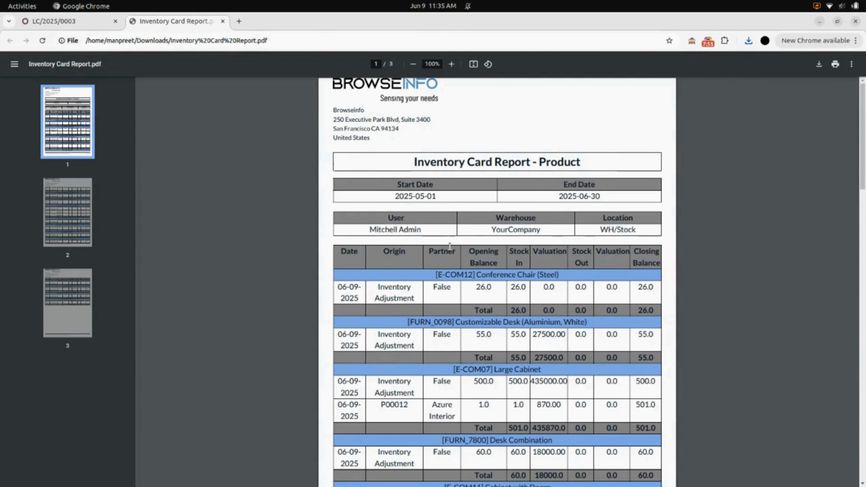
scroll(506, 364, down, 1)
scroll(505, 364, up, 1)
click(223, 21)
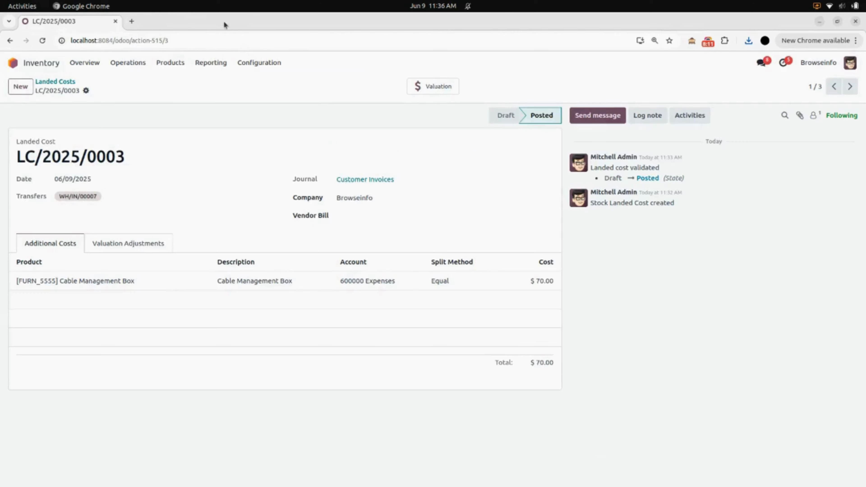
Step: Start another Inventory Card Report from the Inventory app
click(209, 64)
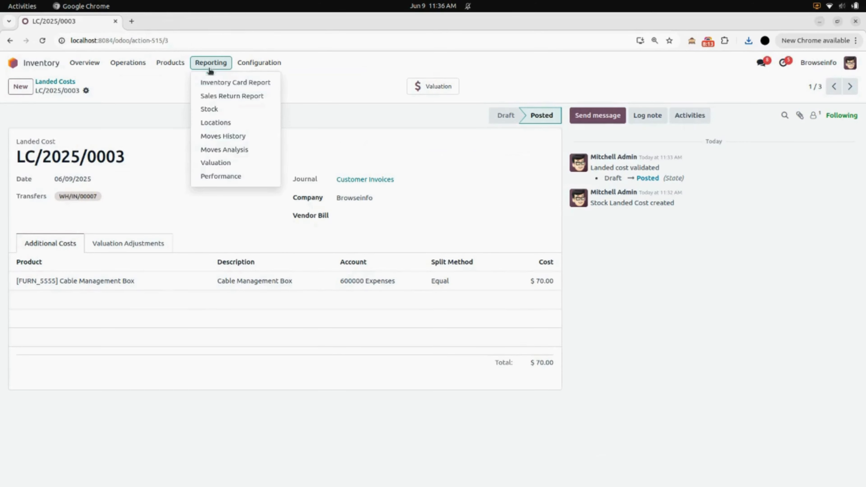
click(218, 84)
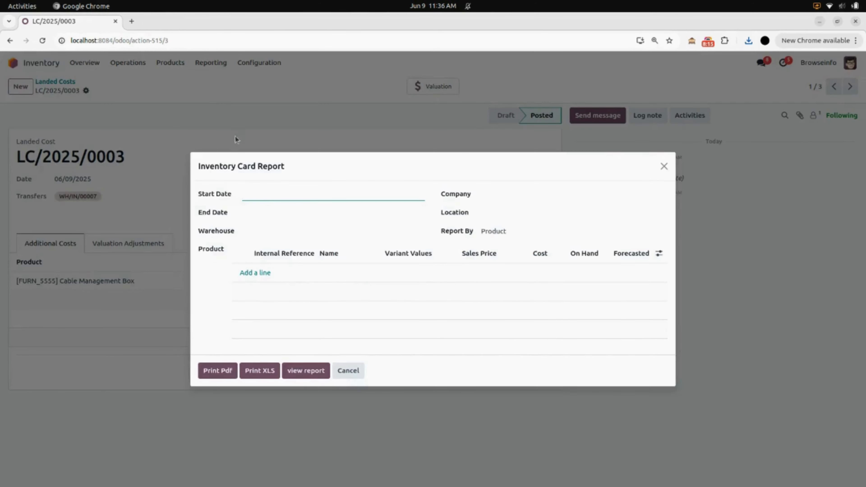
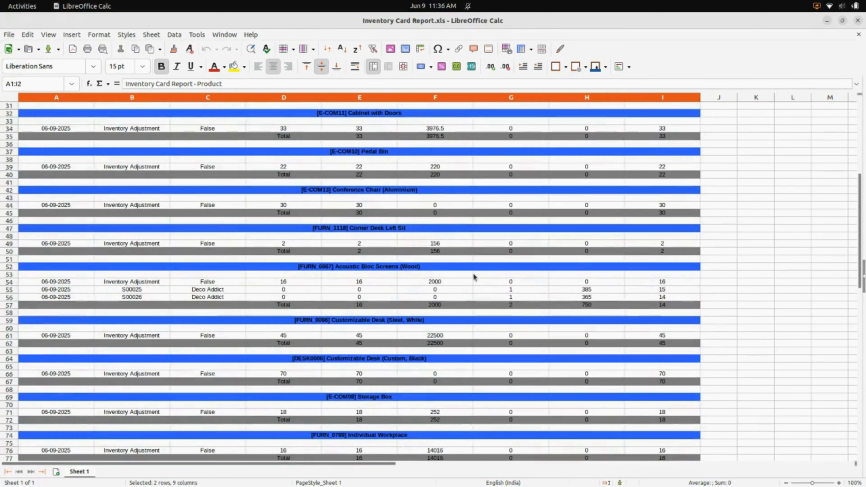
Step: Review the exported Inventory Card Report.xls in LibreOffice Calc, close it and dismiss the Excel report dialog in Odoo
scroll(473, 276, up, 17)
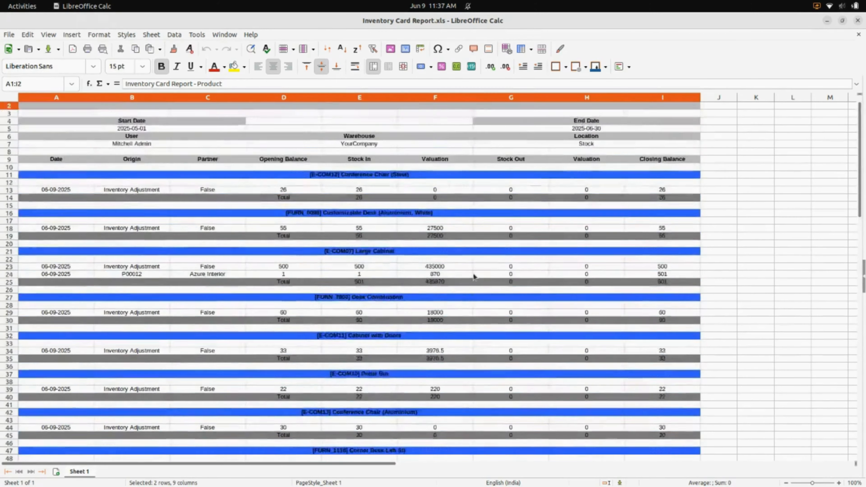
scroll(474, 276, down, 3)
scroll(473, 277, up, 3)
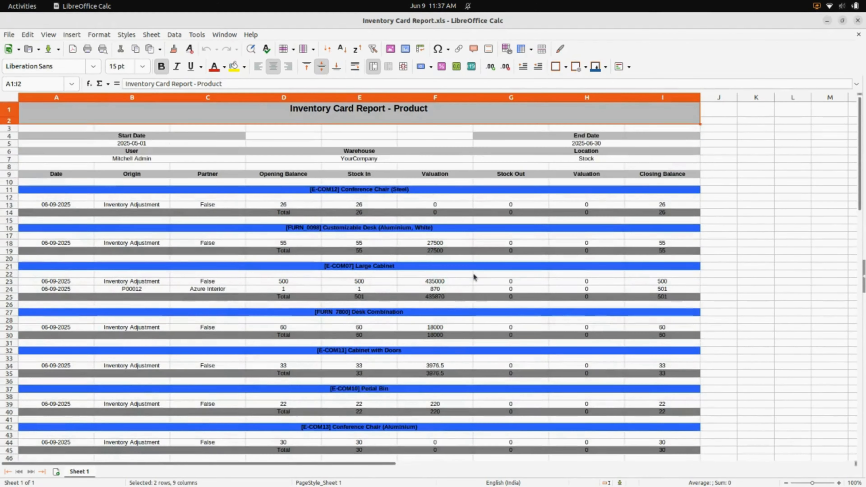
click(857, 21)
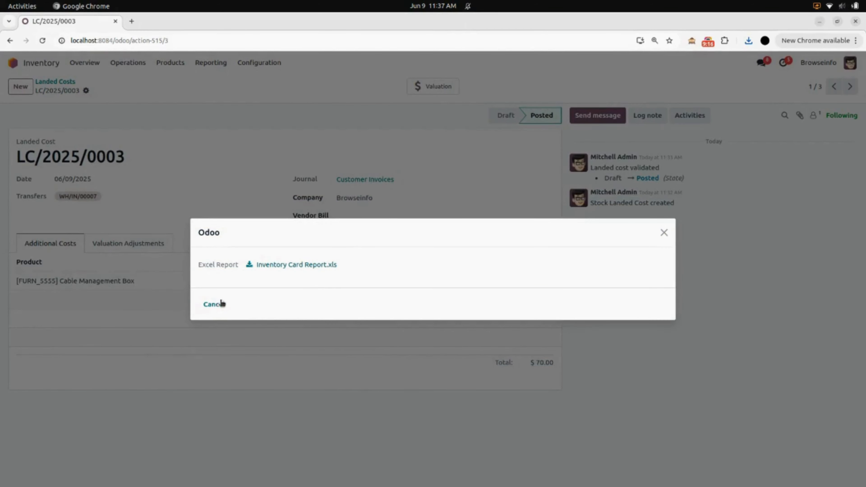
click(214, 304)
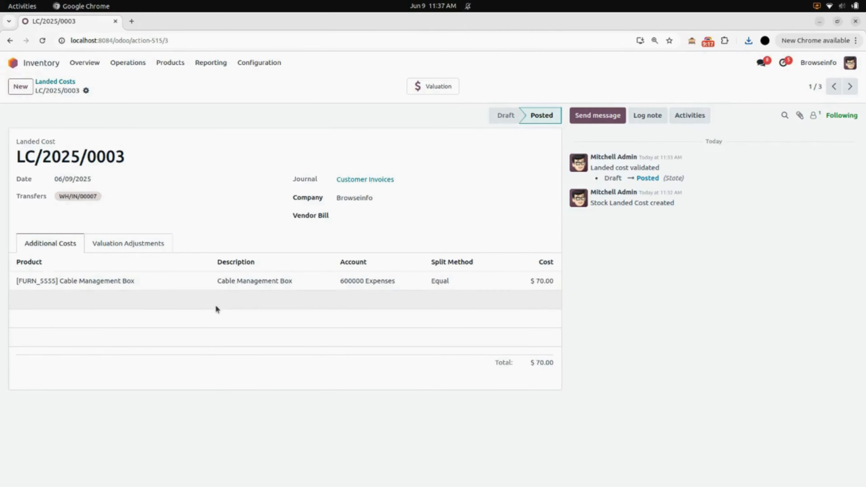
Step: Start a new Inventory Card Report from the Inventory overview, covering 06/01/2025 to 06/30/2025
click(90, 67)
click(214, 64)
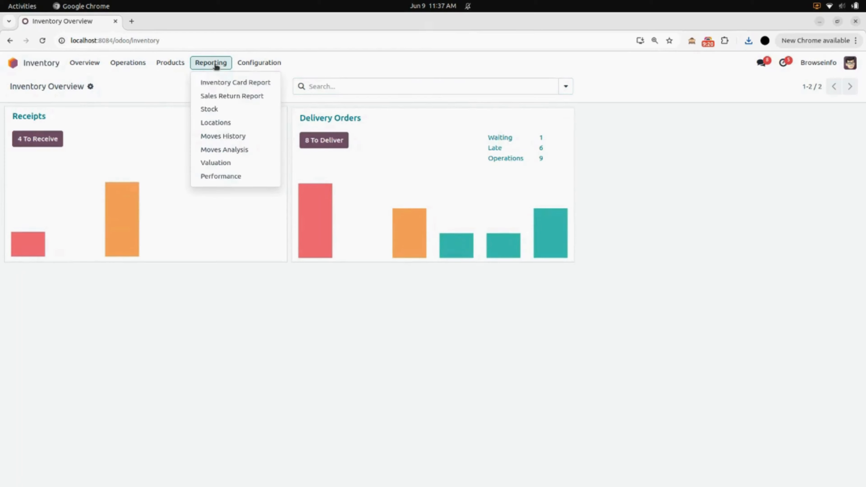
click(216, 82)
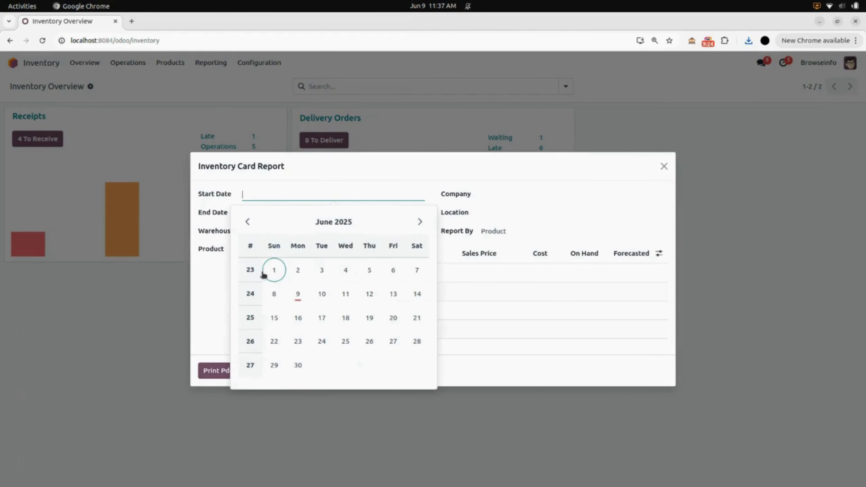
click(264, 274)
click(265, 217)
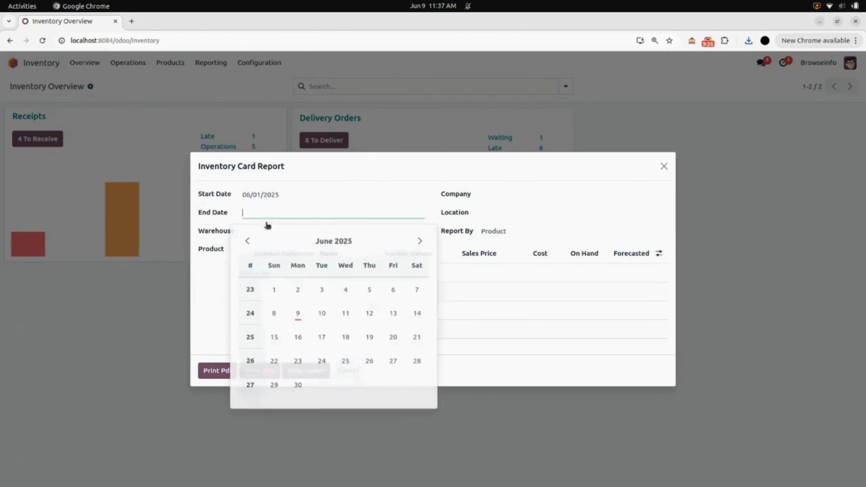
click(297, 384)
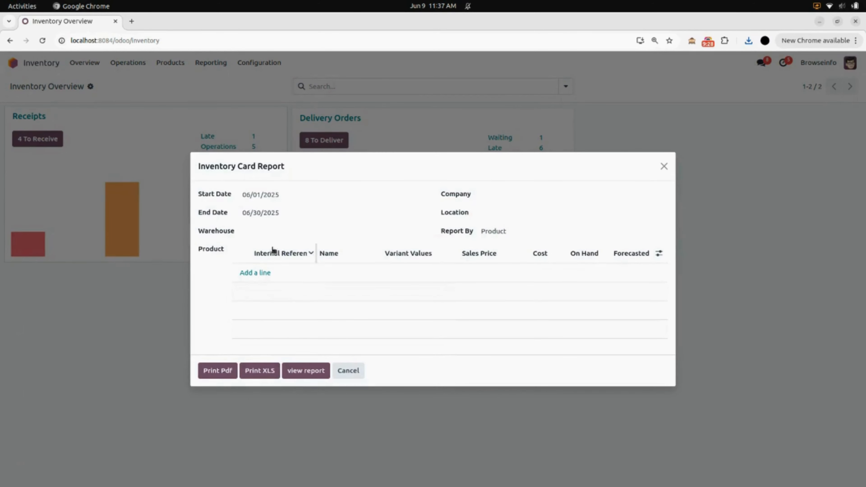
Step: Set the new report's warehouse to YourCompany and its location to WH/Stock
click(273, 229)
click(278, 249)
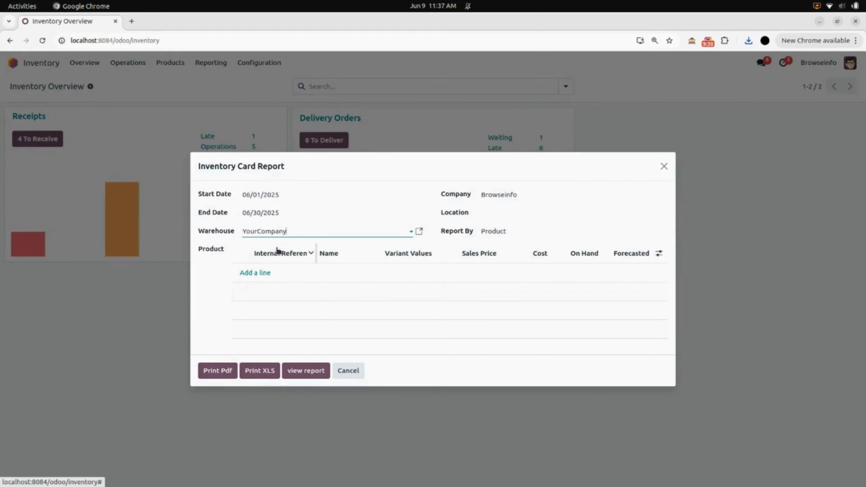
click(501, 213)
text(wh)
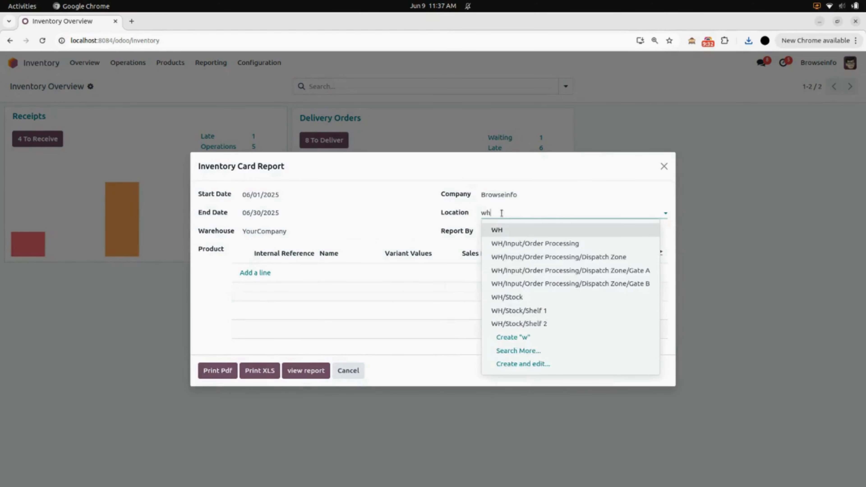
click(521, 298)
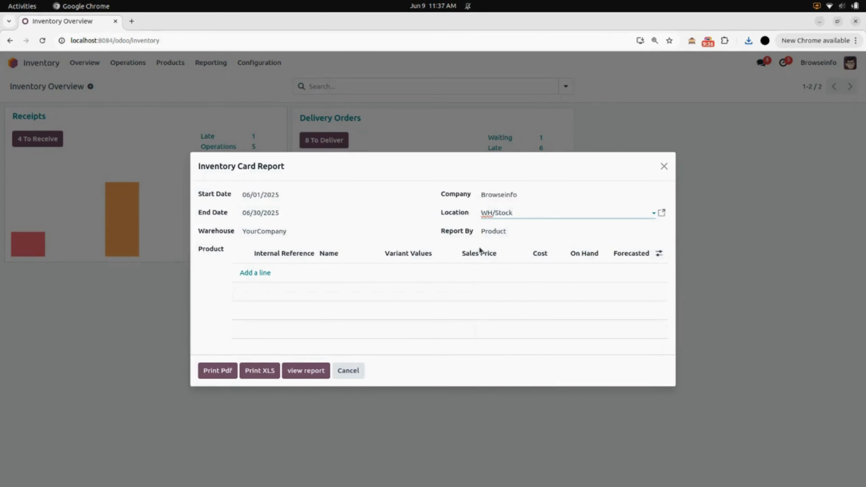
Step: Select every product for the June 2025 Inventory Card Report
click(257, 273)
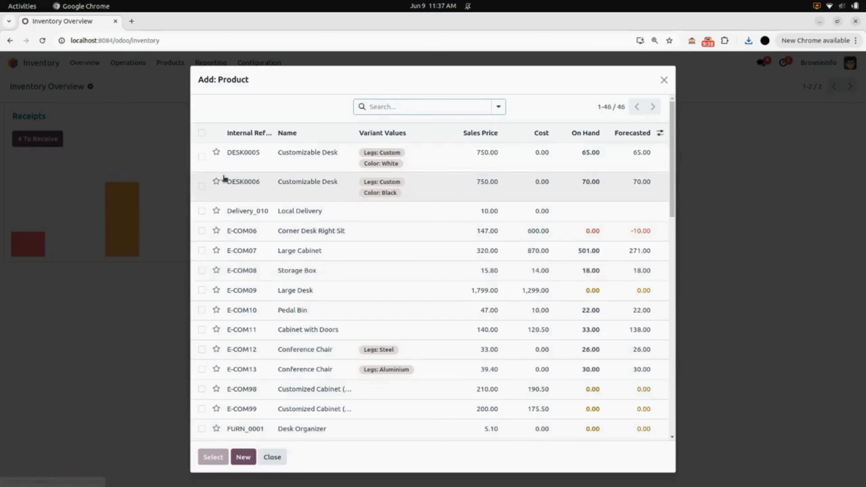
click(202, 132)
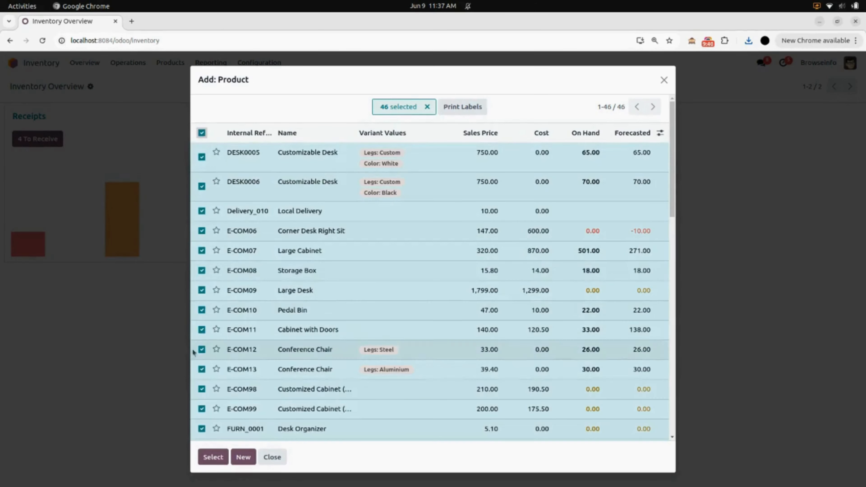
click(209, 457)
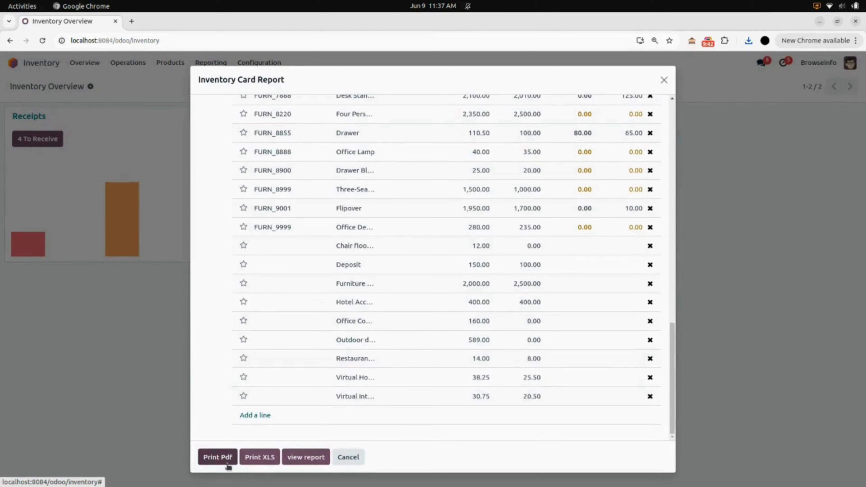
Step: Generate the on-screen view of the report and review the stock movements and valuations of all products
click(310, 461)
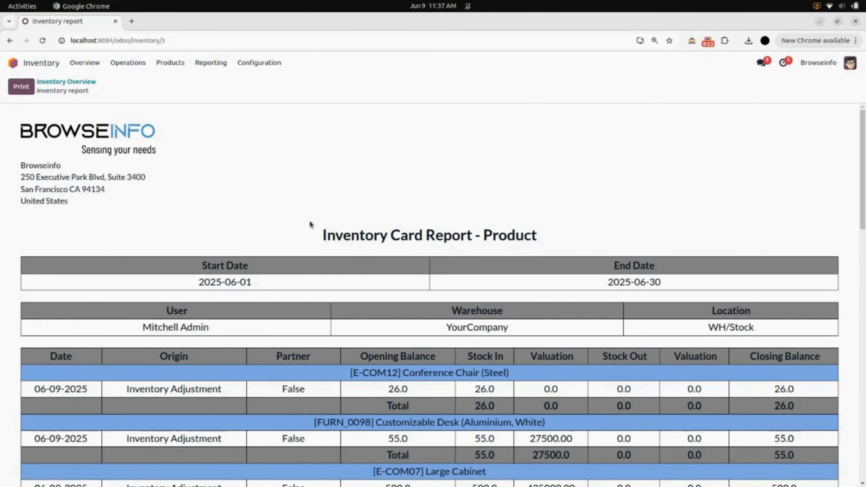
scroll(309, 221, down, 5)
scroll(309, 221, up, 5)
scroll(691, 327, down, 12)
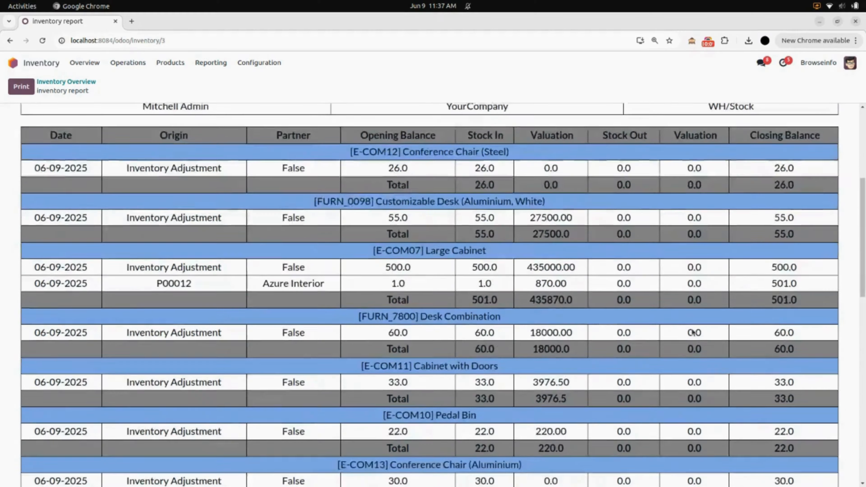
scroll(692, 331, down, 8)
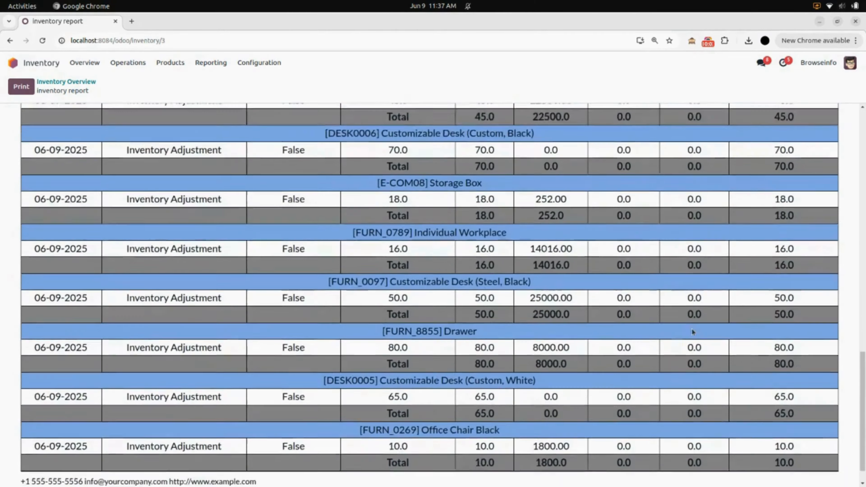
scroll(692, 331, up, 18)
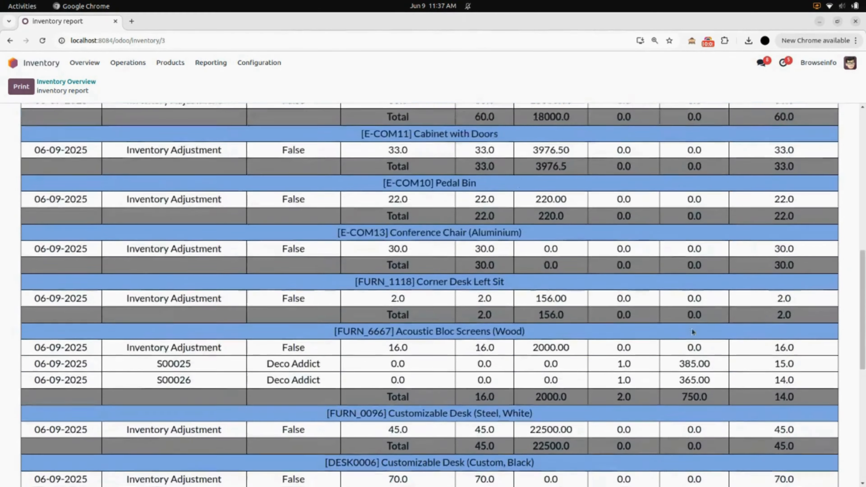
scroll(692, 331, up, 5)
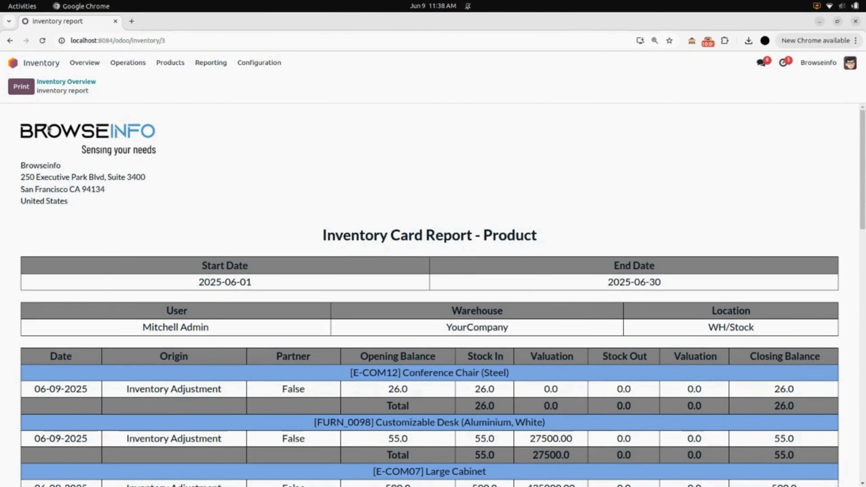
Step: Print the on-screen report to PDF, look through all pages of the downloaded file and close it
click(23, 88)
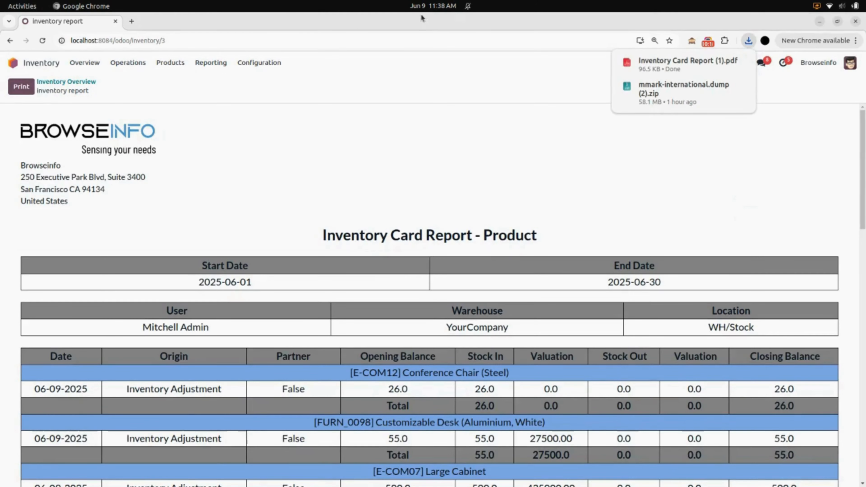
click(633, 67)
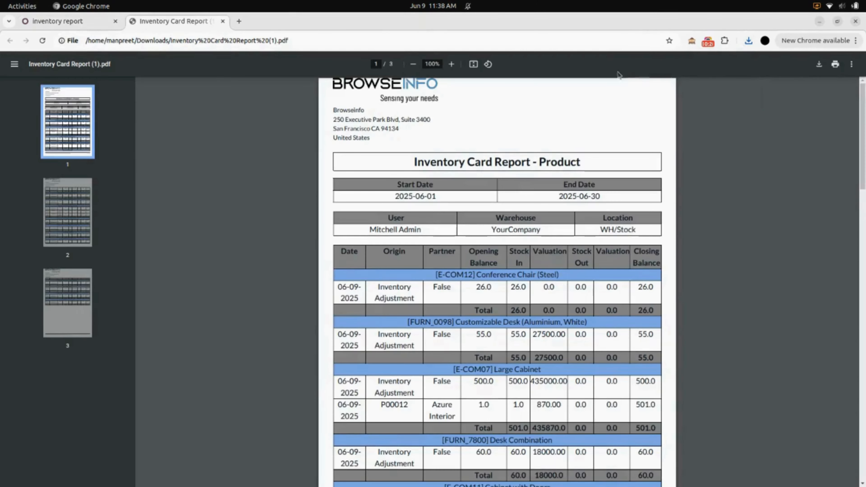
scroll(524, 187, down, 20)
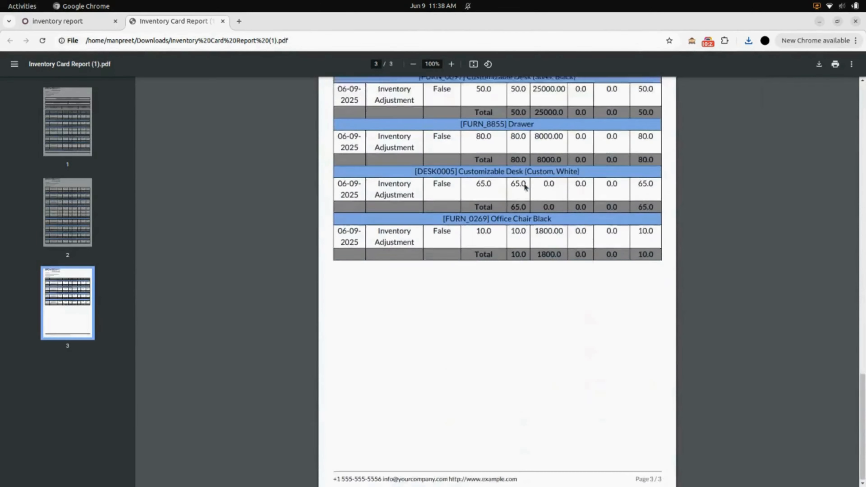
scroll(525, 187, up, 20)
scroll(525, 187, down, 1)
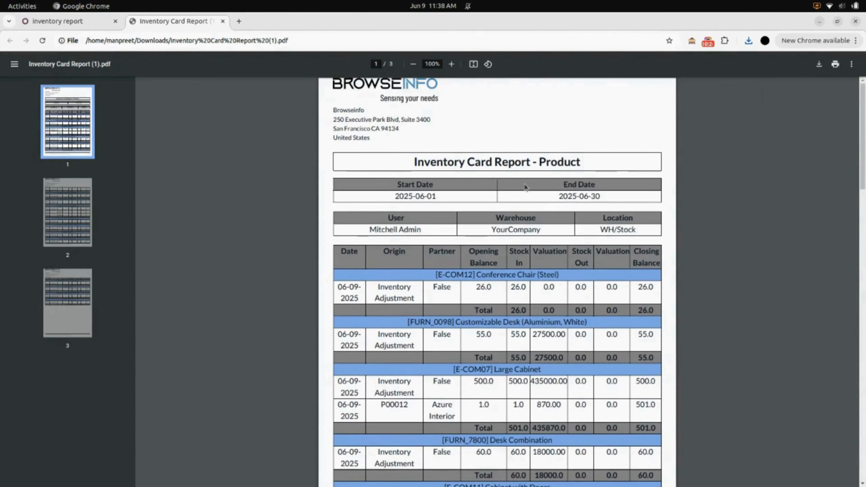
click(222, 21)
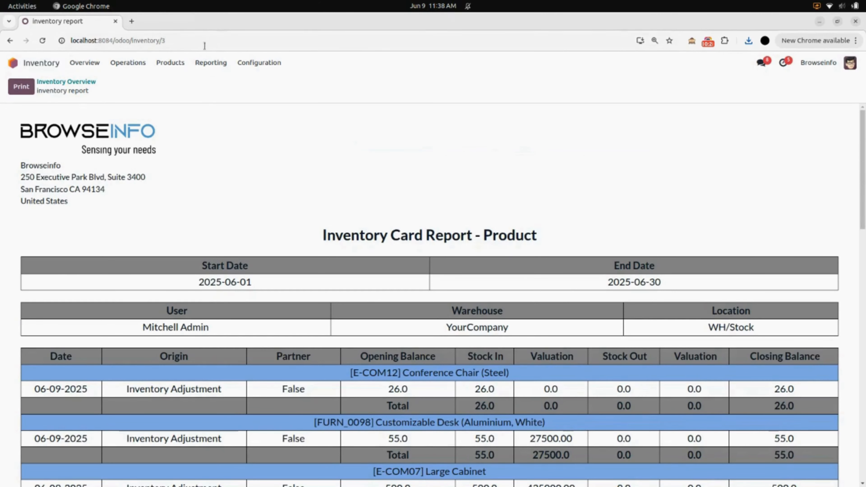
Step: Start a new Inventory Card Report covering 06/01/2025 to 06/30/2025
click(216, 68)
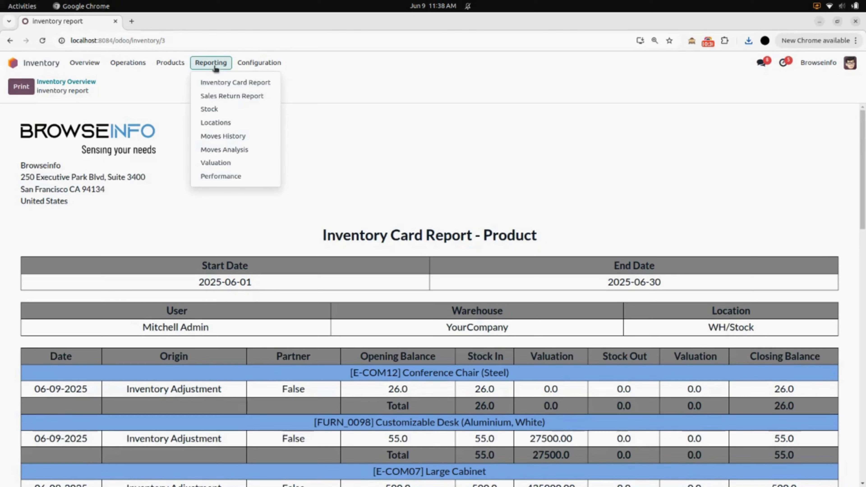
click(220, 82)
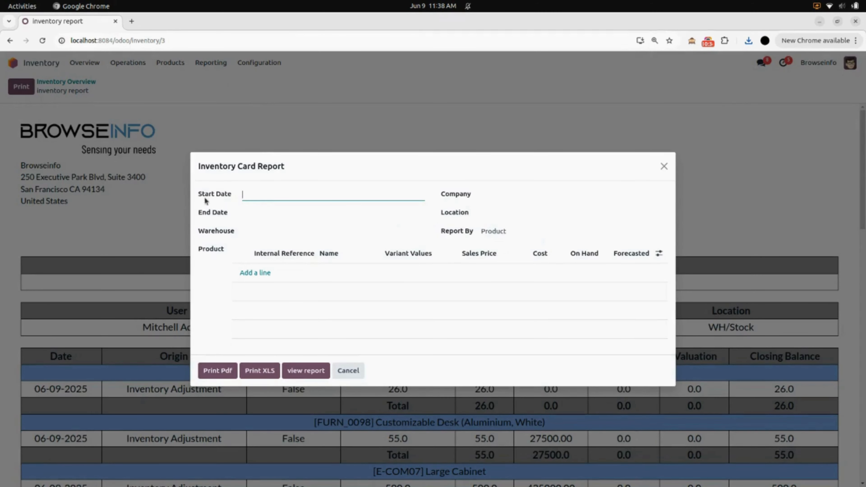
click(250, 194)
click(272, 268)
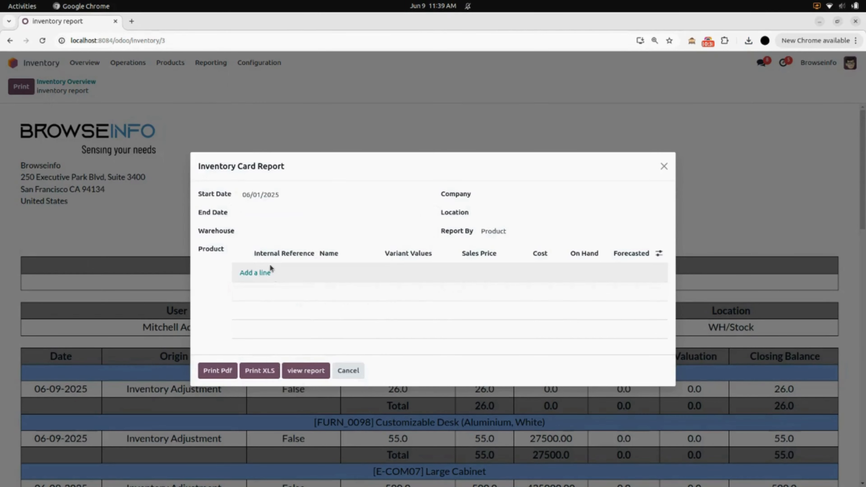
click(265, 213)
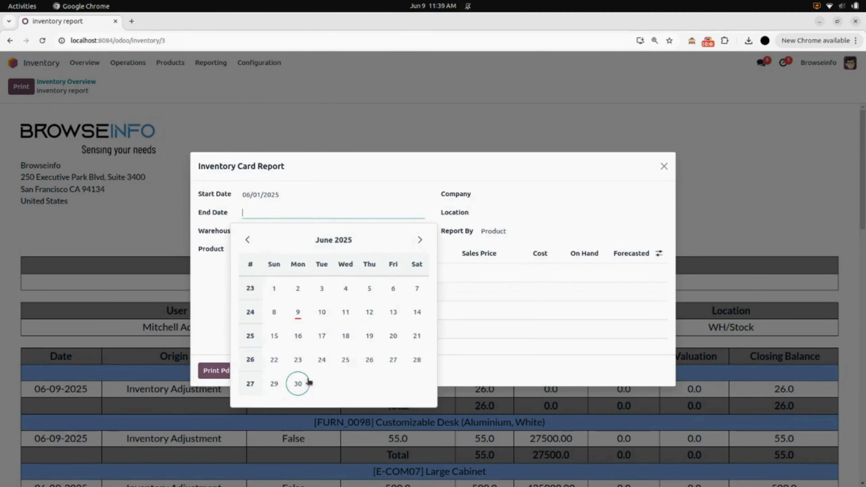
click(298, 383)
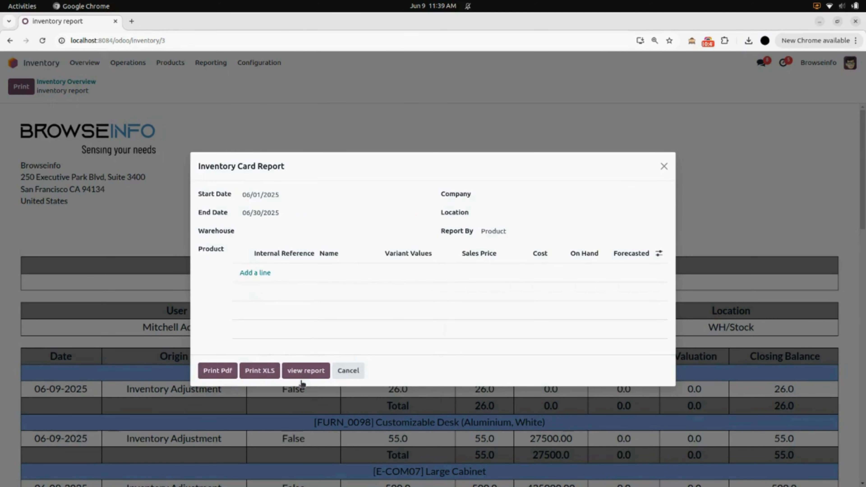
Step: Set the report's warehouse to YourCompany and its location to WH/Stock
click(290, 229)
click(287, 249)
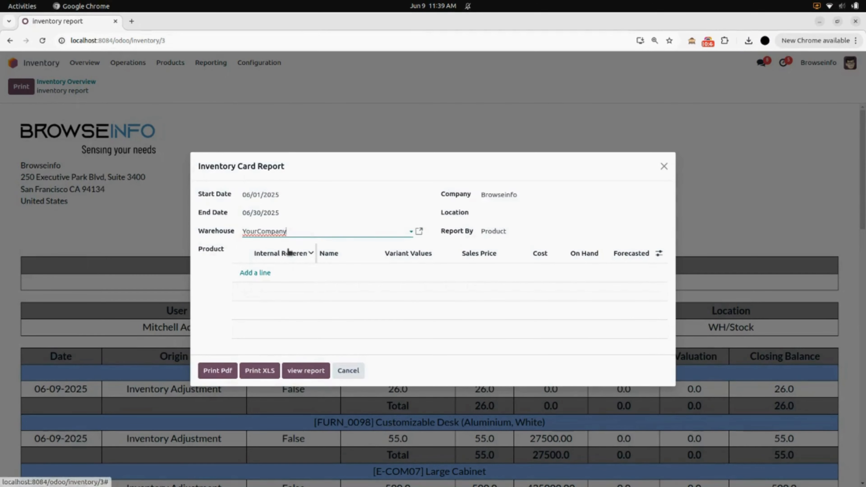
click(501, 214)
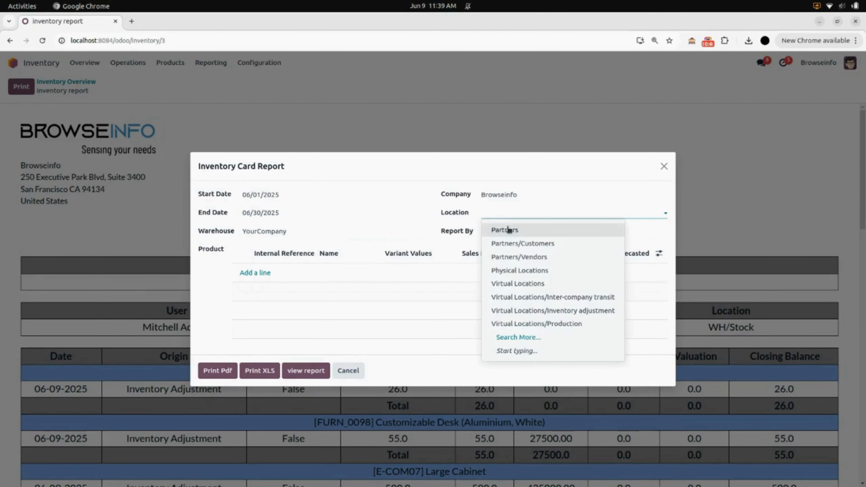
text(wh)
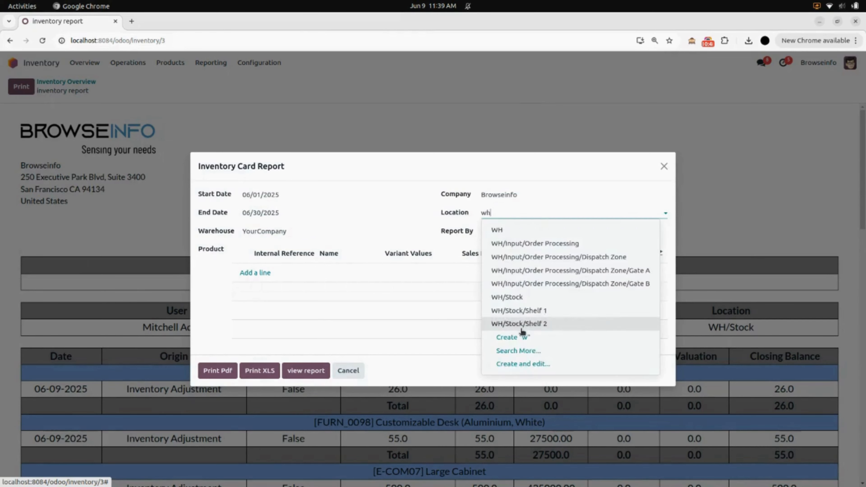
click(519, 297)
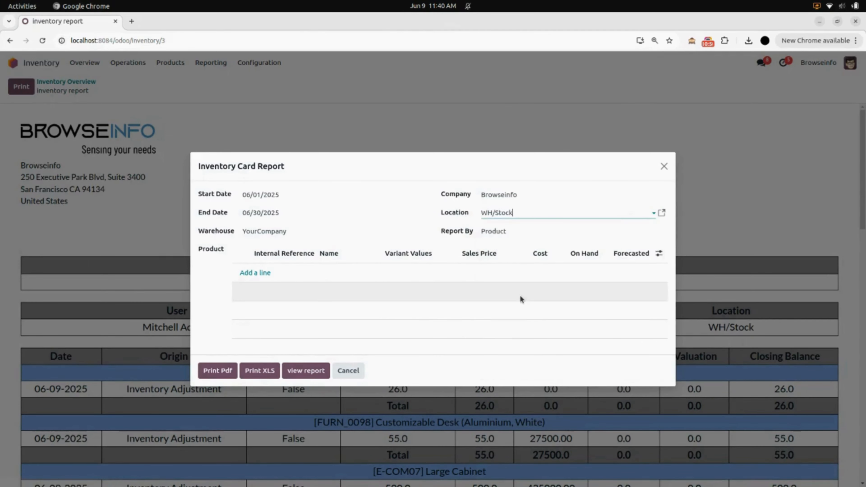
Step: Base the report on Product Category and add All, All / Saleable / Office Furniture and All / Saleable / Services / Saleable
click(515, 234)
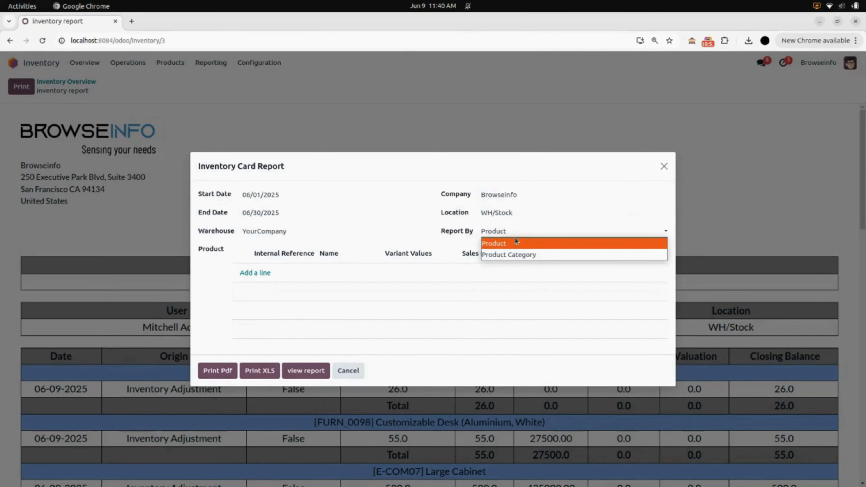
click(516, 256)
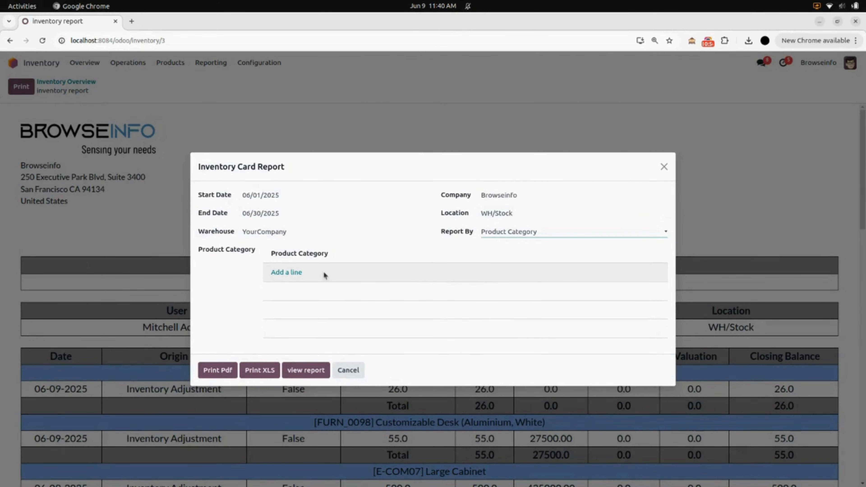
click(294, 274)
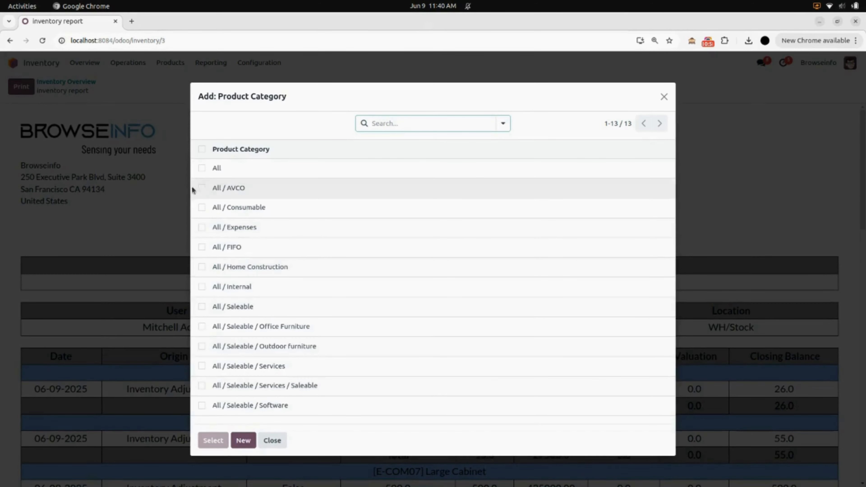
click(201, 167)
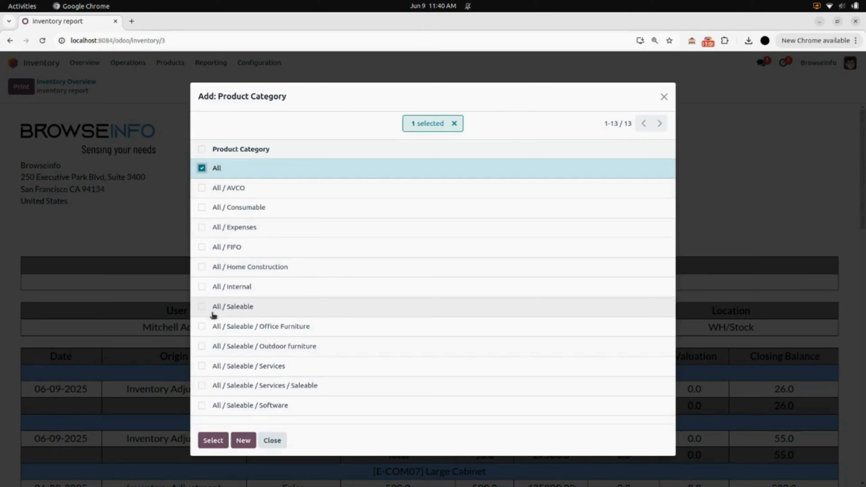
click(201, 326)
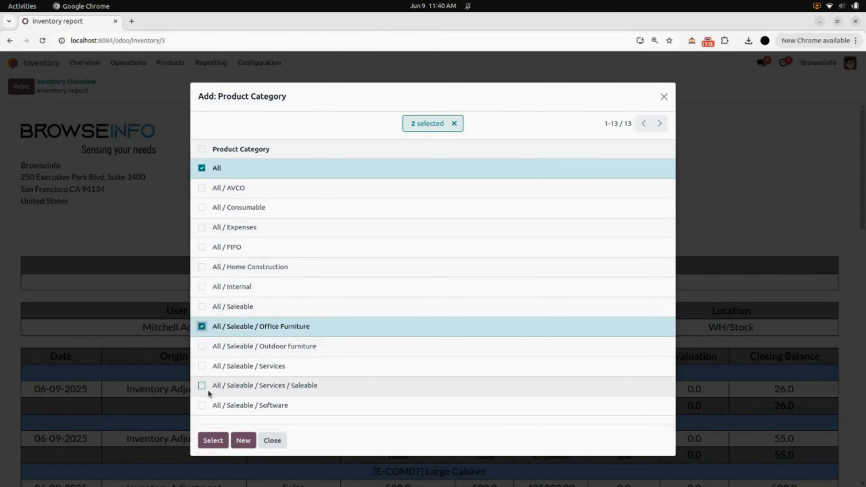
click(202, 385)
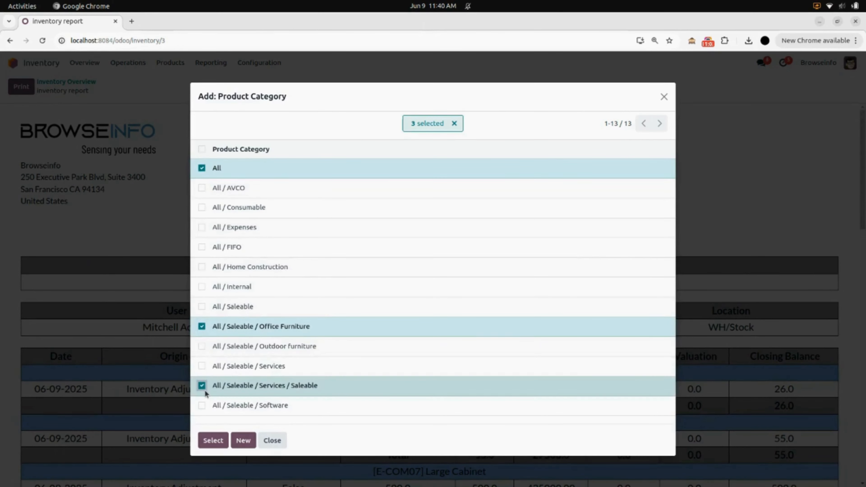
click(213, 441)
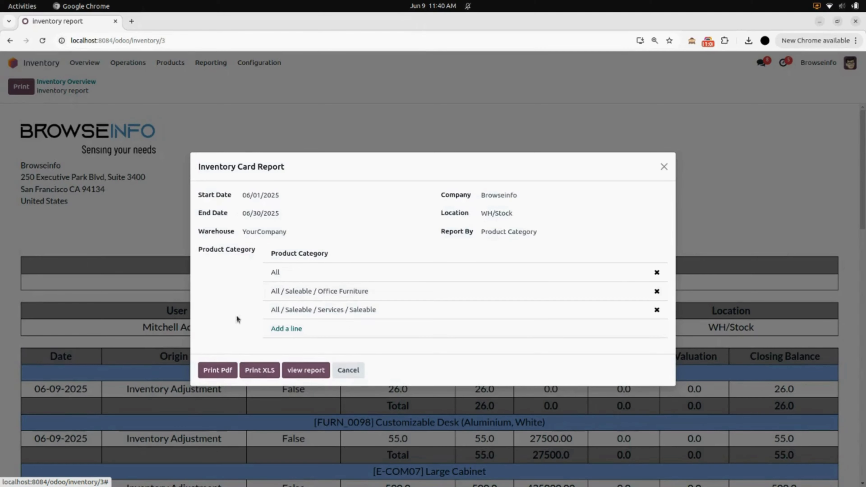
Step: Print the product category report to PDF, look through the pages of the downloaded file and close it
click(210, 369)
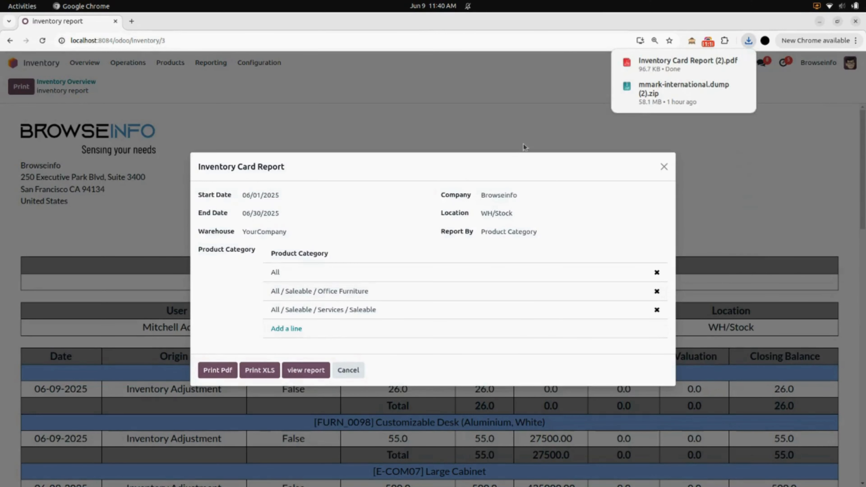
click(662, 66)
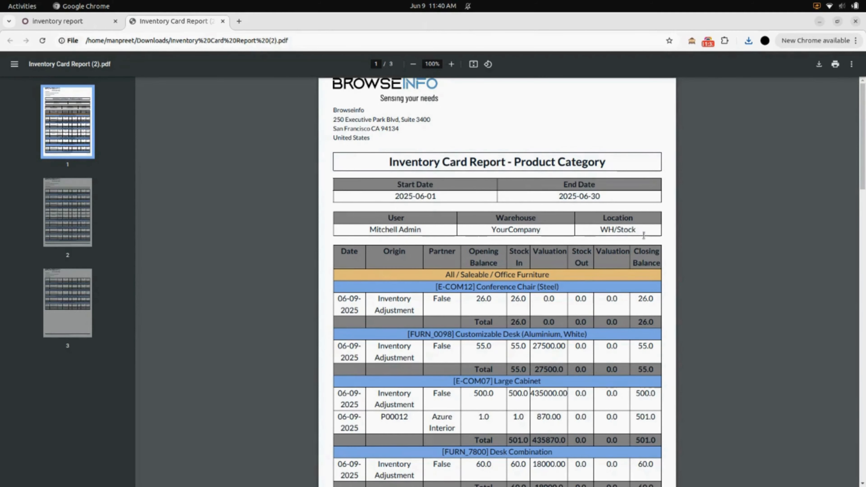
scroll(655, 239, down, 10)
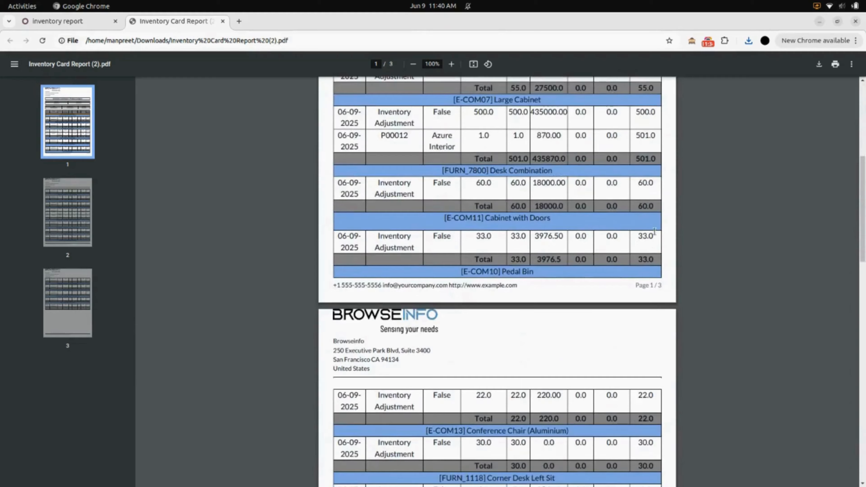
scroll(655, 232, down, 15)
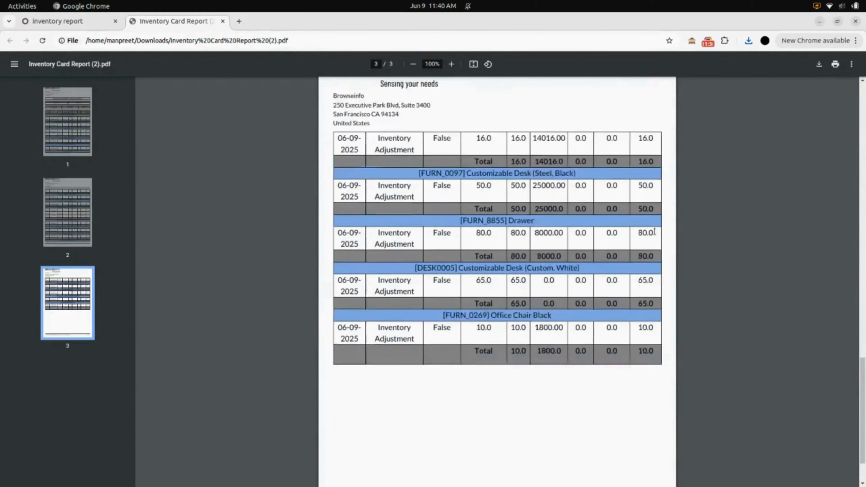
scroll(654, 231, up, 20)
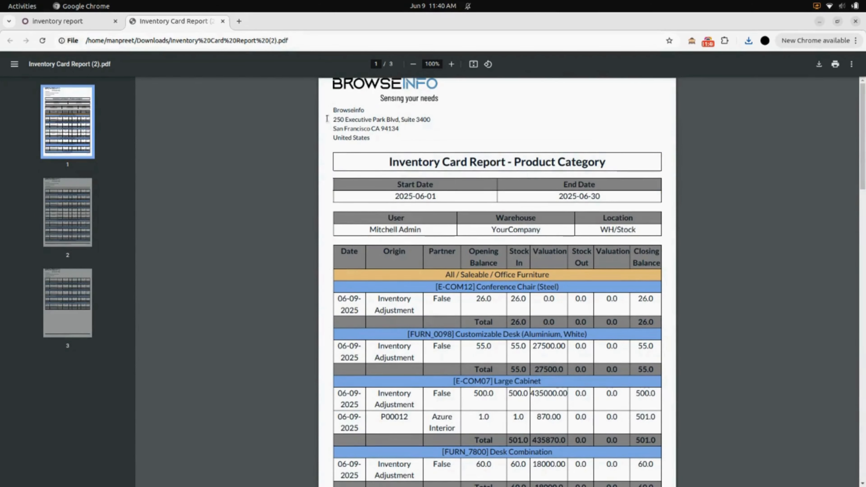
click(223, 21)
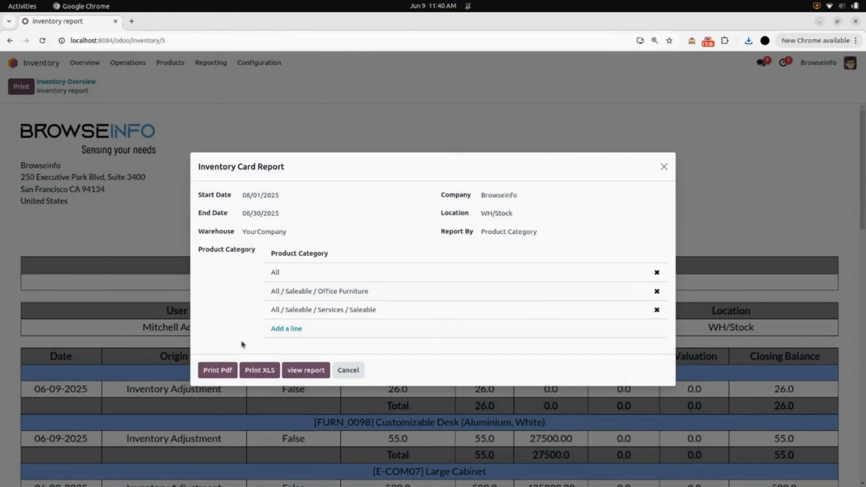
Step: Export the product category report as XLS, review the downloaded spreadsheet in LibreOffice Calc, and close it and the export dialog
click(260, 371)
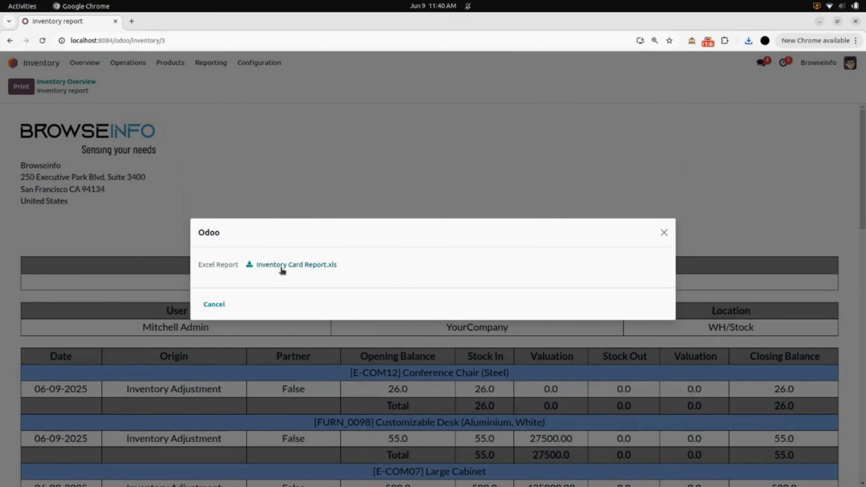
click(282, 268)
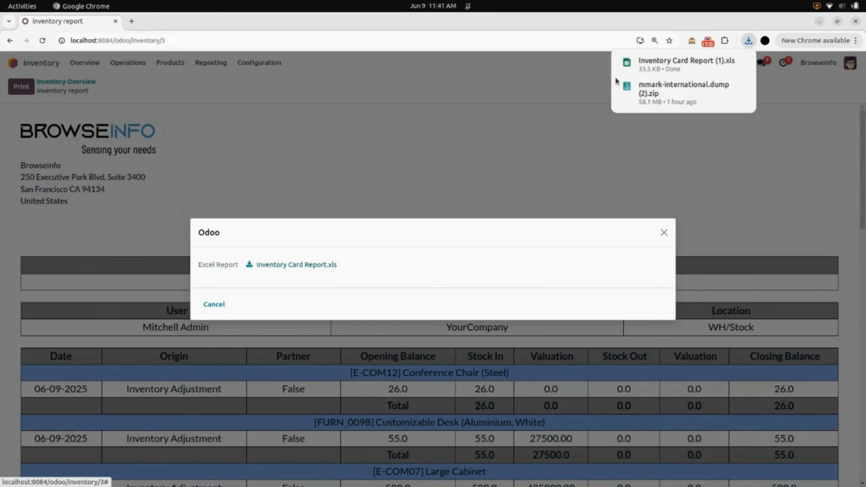
click(679, 61)
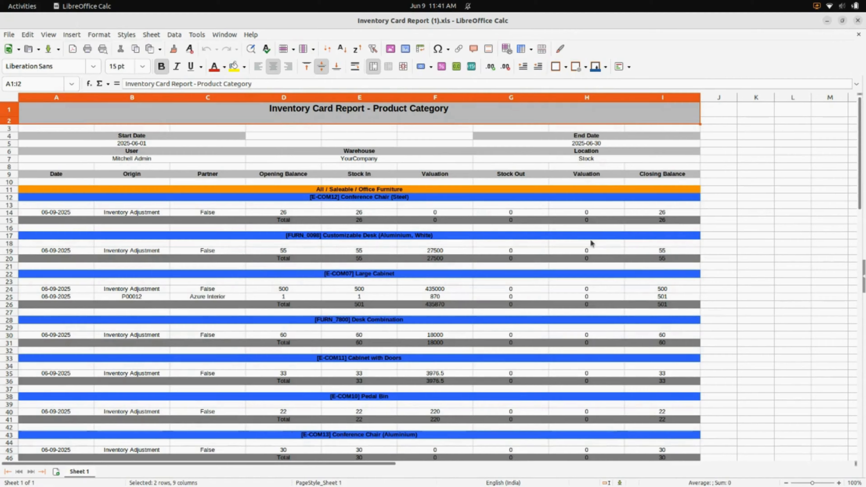
scroll(591, 243, down, 1)
scroll(590, 243, down, 8)
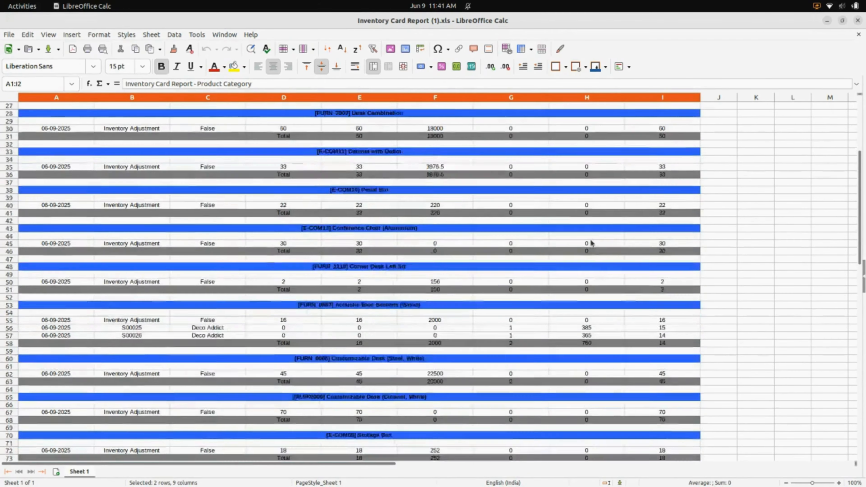
scroll(591, 243, up, 10)
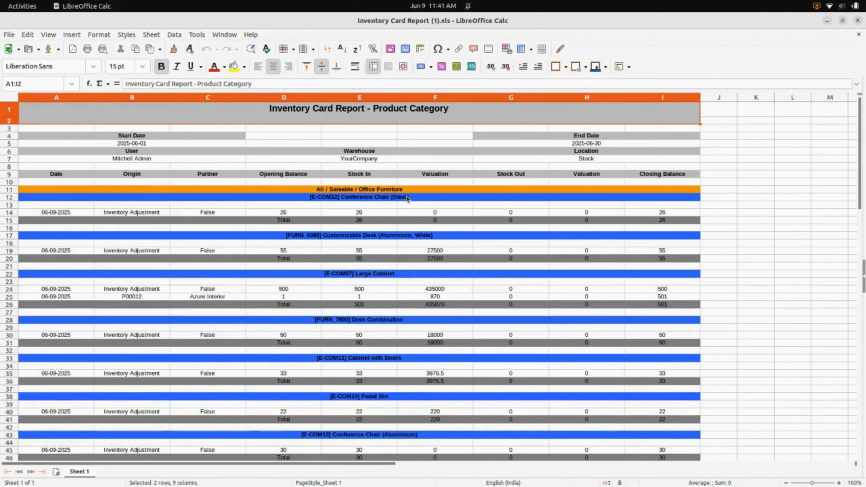
click(856, 20)
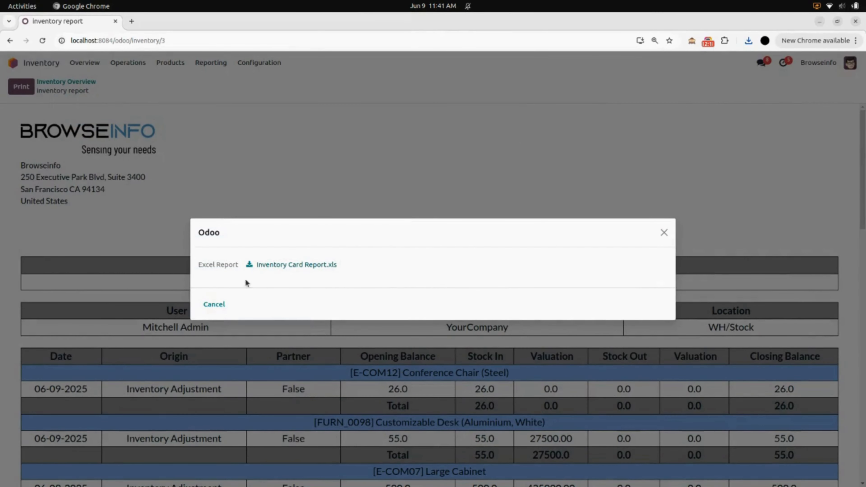
click(214, 304)
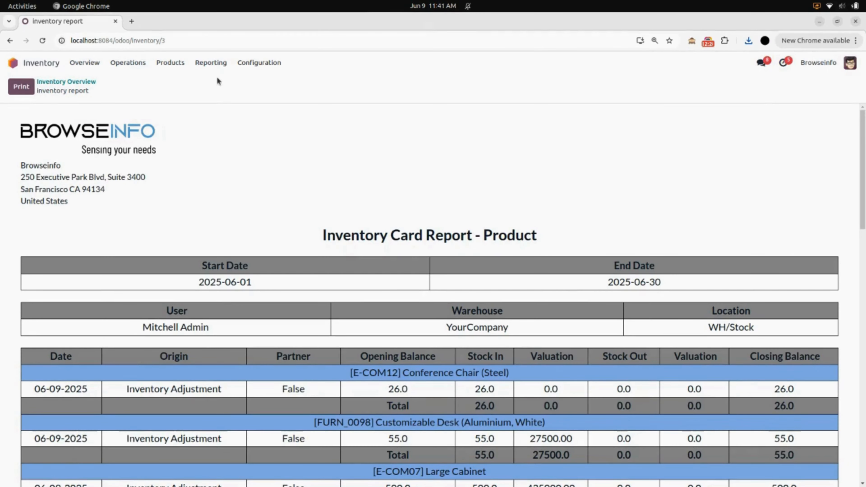
Step: Start another Inventory Card Report for 06/01/2025 to 06/30/2025 with YourCompany as the warehouse
click(212, 62)
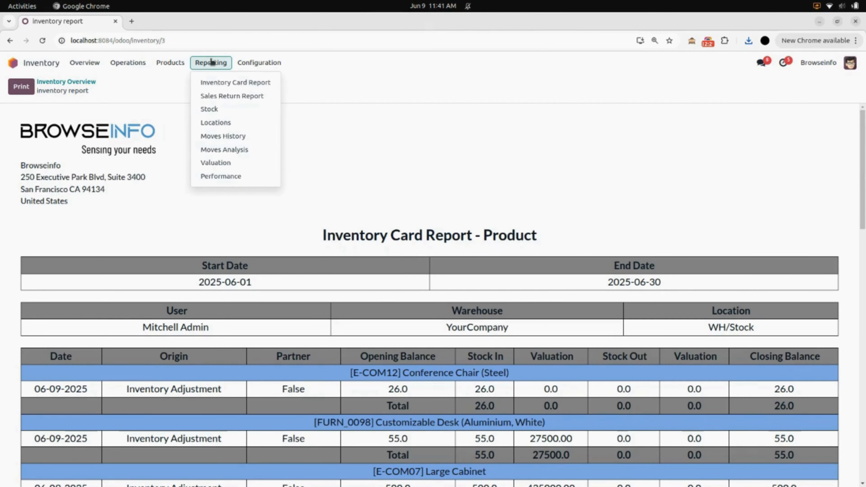
click(223, 82)
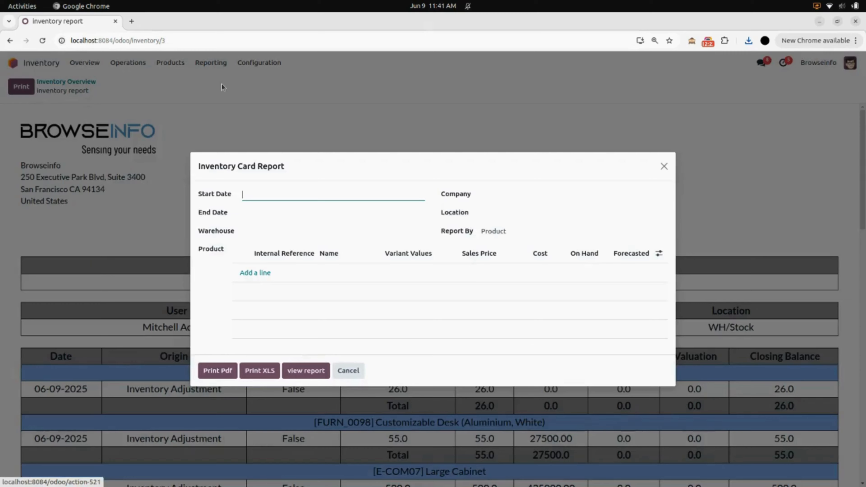
click(268, 201)
click(271, 269)
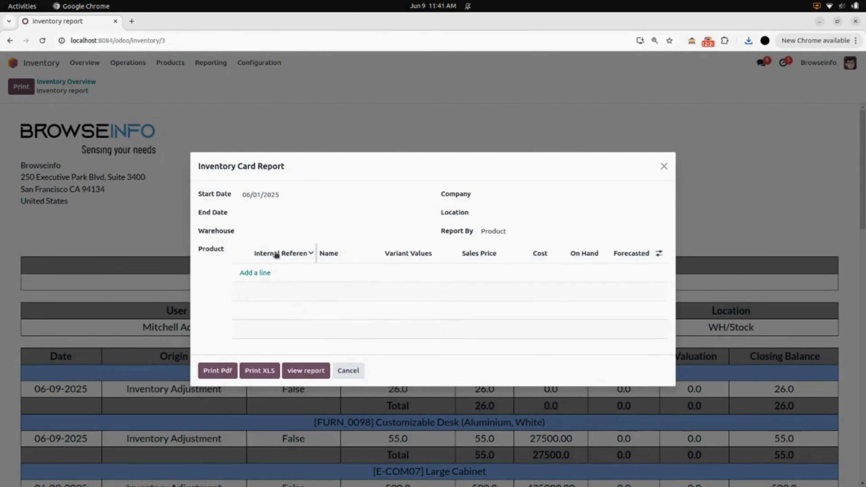
click(276, 216)
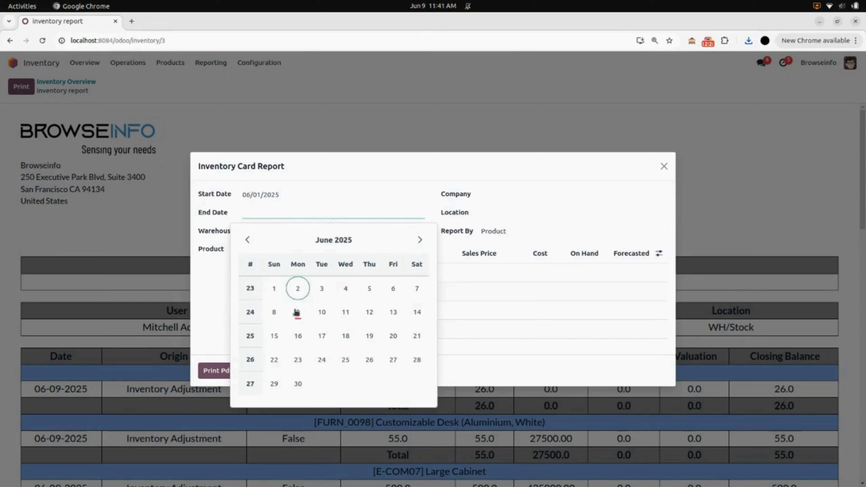
click(292, 378)
click(257, 230)
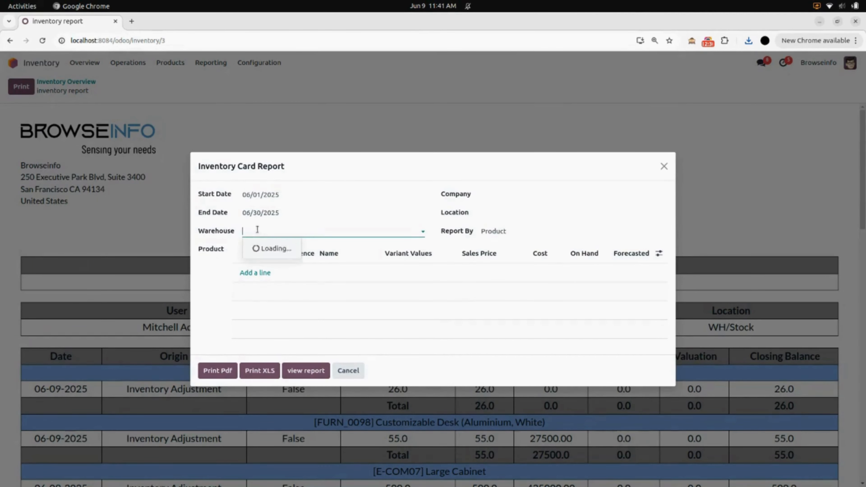
click(269, 248)
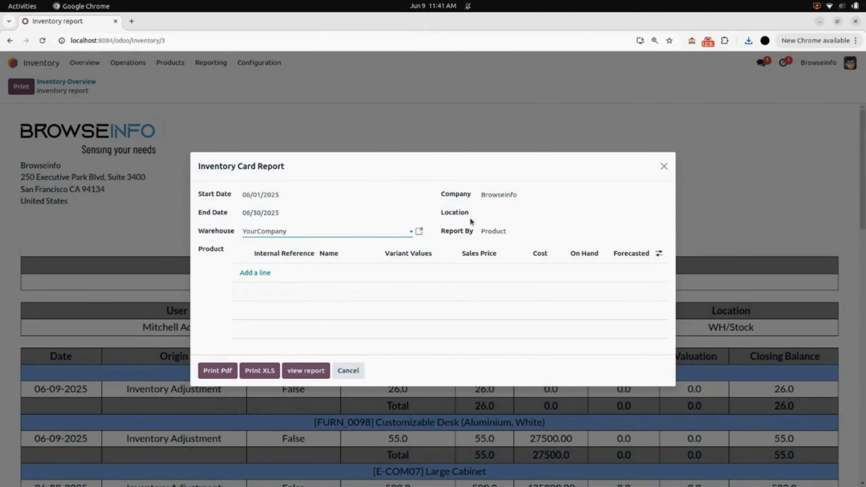
Step: Set the report's location to WH/Stock, base it on Product Category and add every product category
click(512, 213)
text(wh)
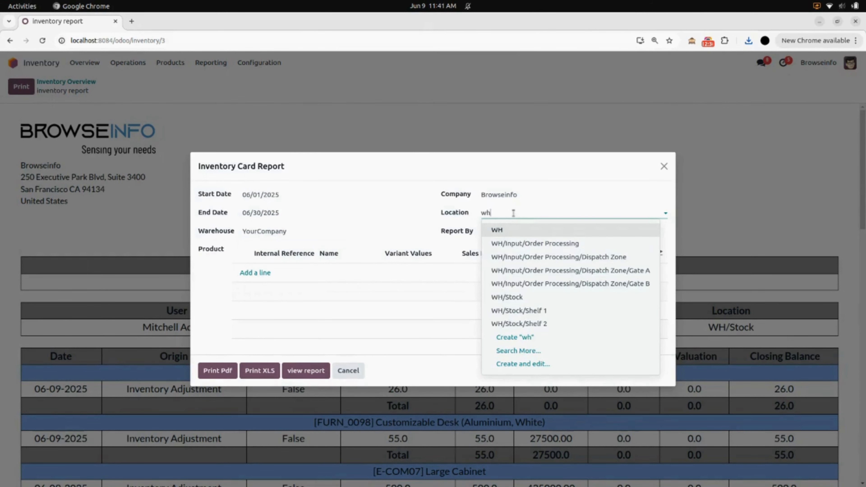
click(514, 298)
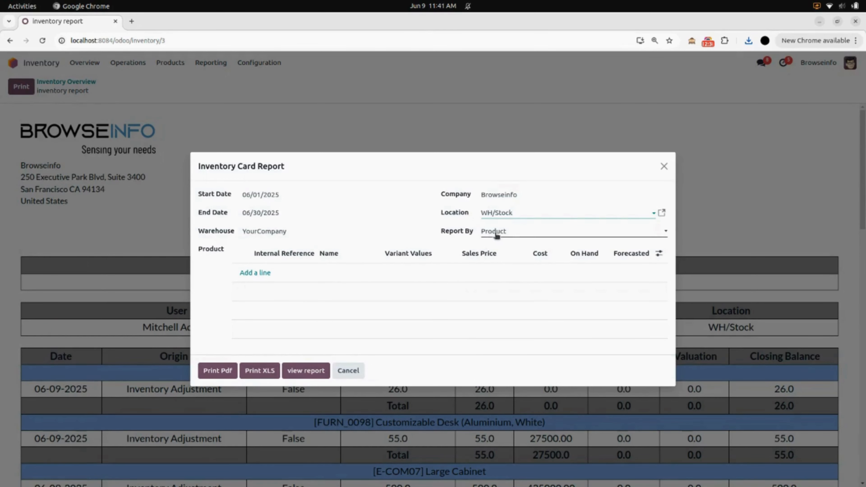
click(505, 237)
click(503, 253)
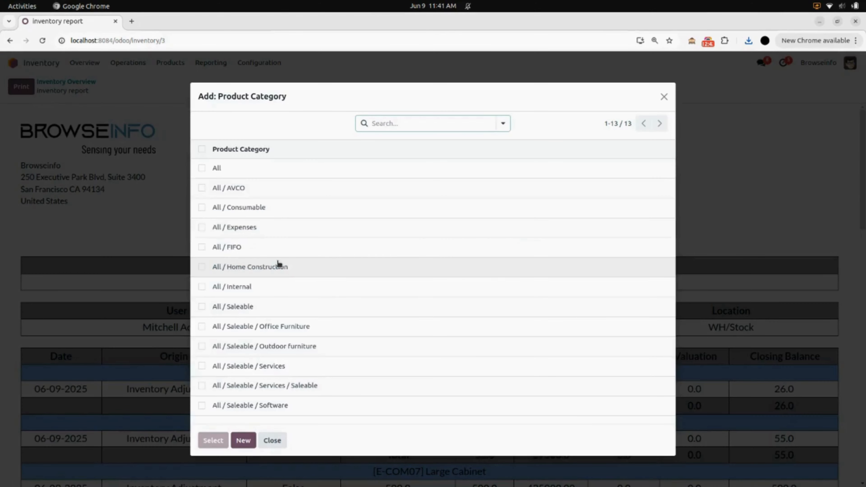
click(203, 149)
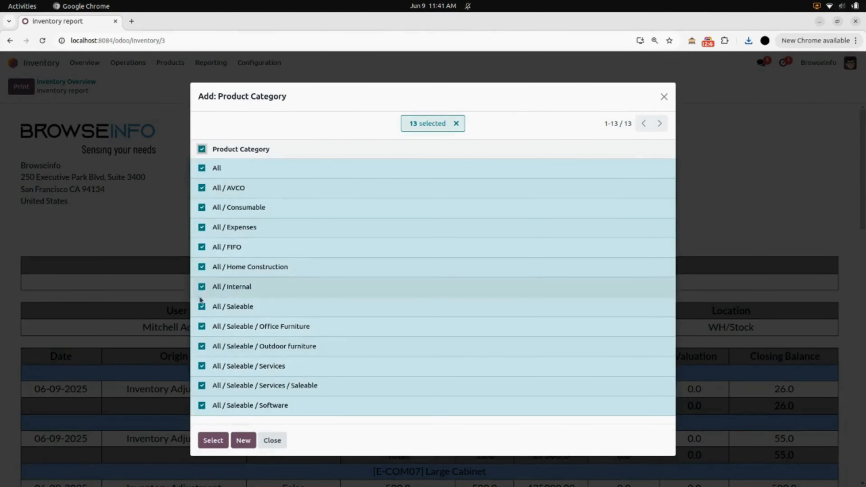
click(211, 441)
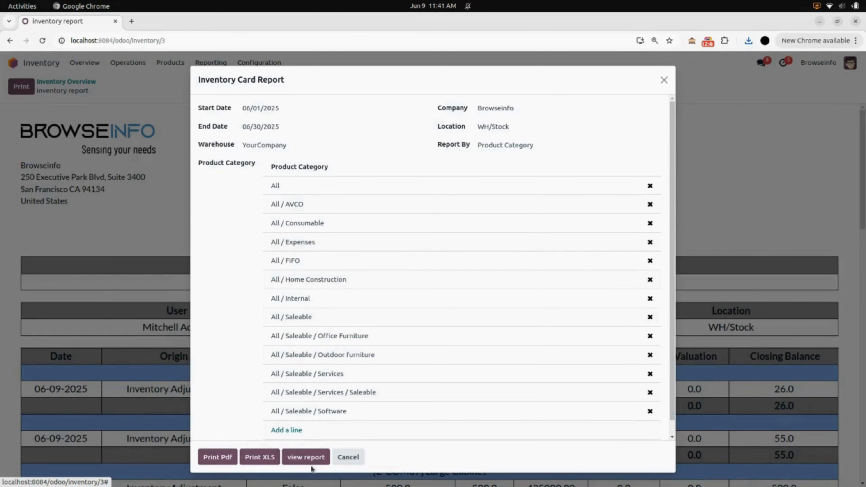
Step: Display the product category Inventory Card Report on screen and look through it to the end
click(305, 457)
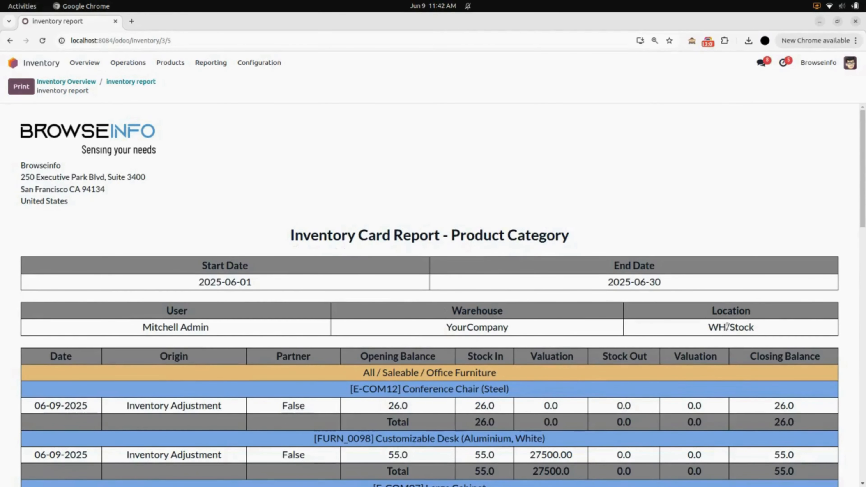
scroll(731, 325, down, 5)
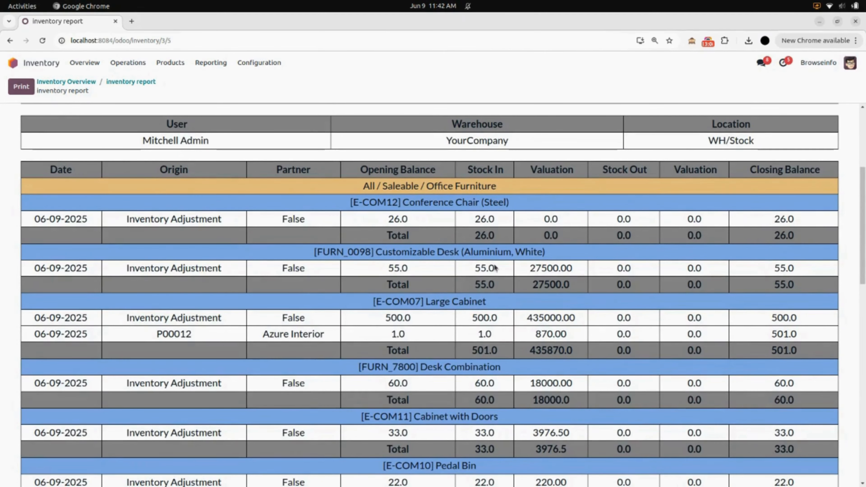
scroll(494, 267, down, 8)
scroll(495, 267, down, 9)
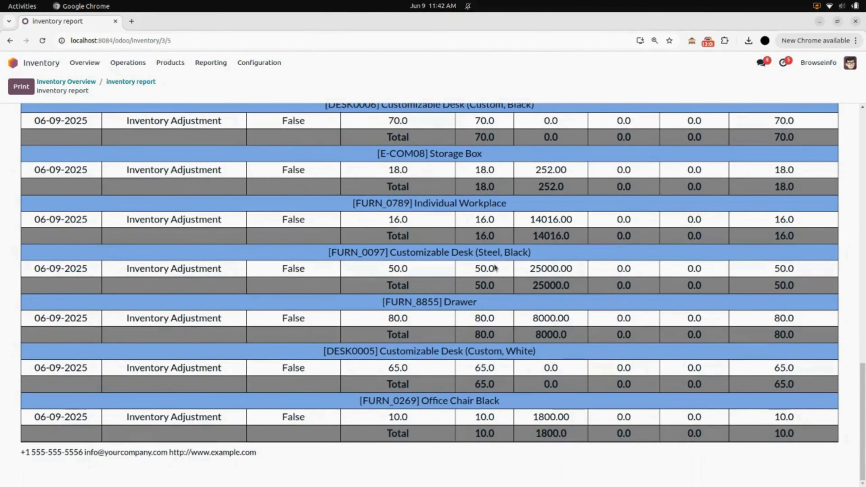
scroll(494, 268, up, 20)
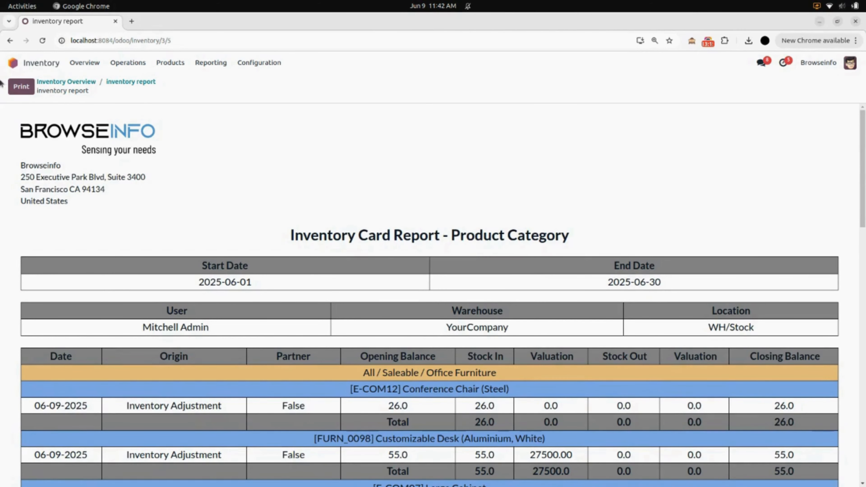
Step: Print the displayed product category report to PDF, look through the downloaded file and close it
click(21, 93)
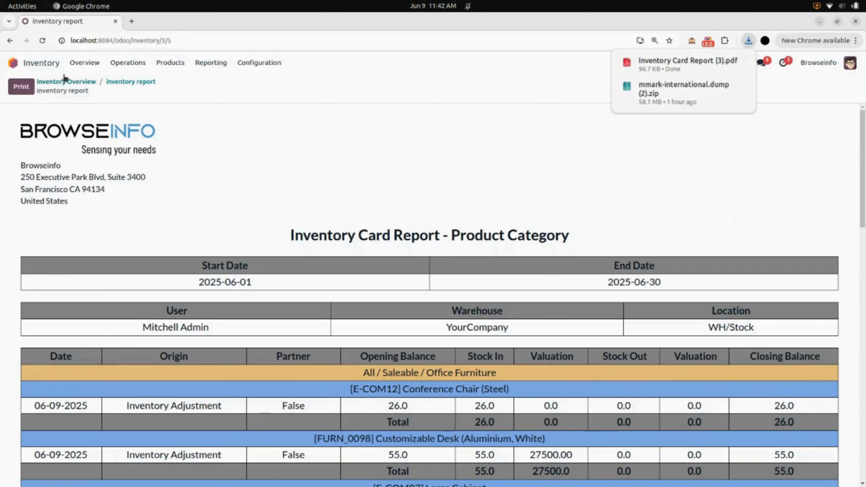
click(644, 66)
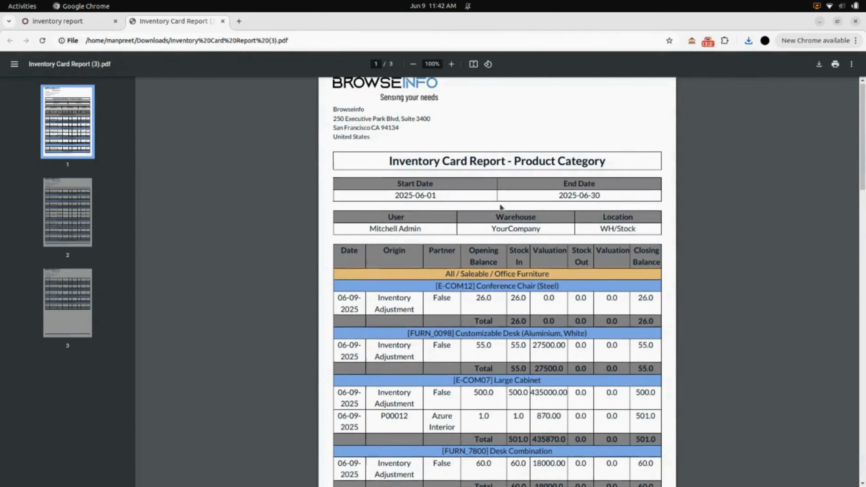
scroll(500, 208, down, 20)
scroll(499, 207, up, 20)
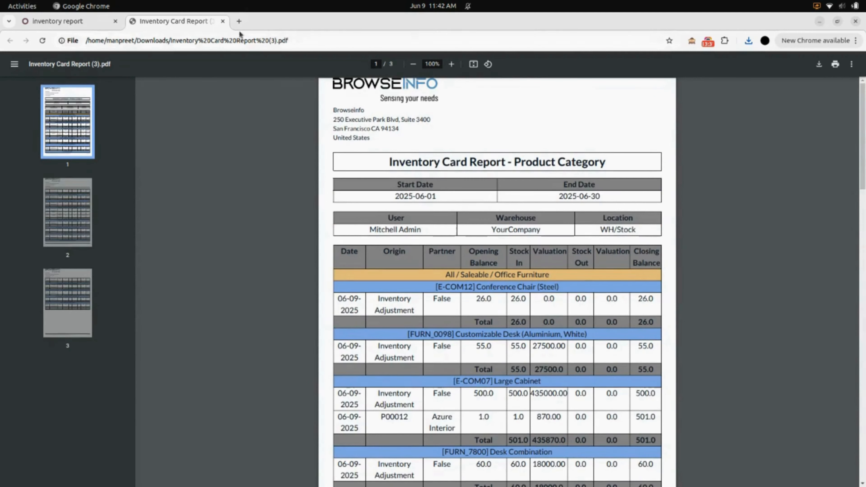
click(222, 21)
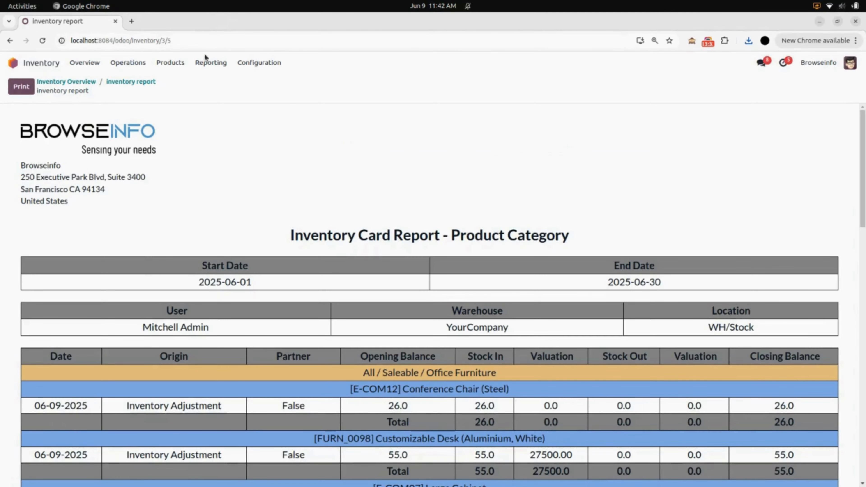
Step: Start a Sales Return Report for 06/01/2025 to 06/30/2025 with YourCompany as the warehouse and WH/Stock as the location
click(215, 63)
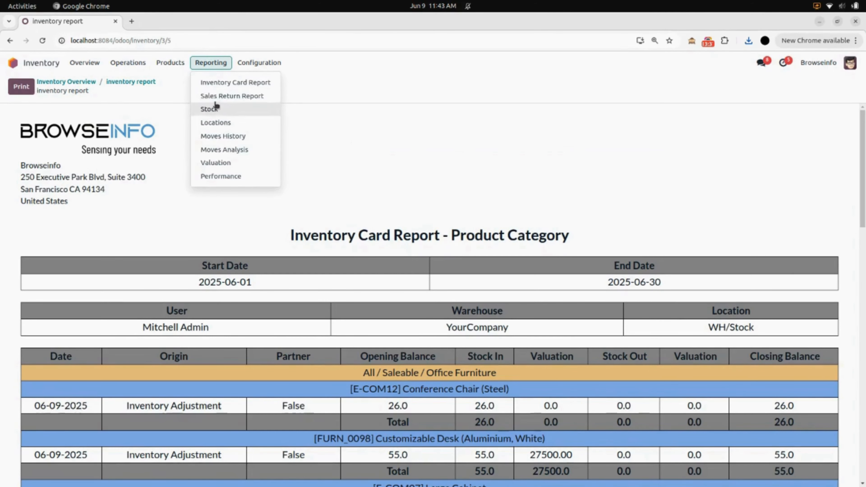
click(238, 97)
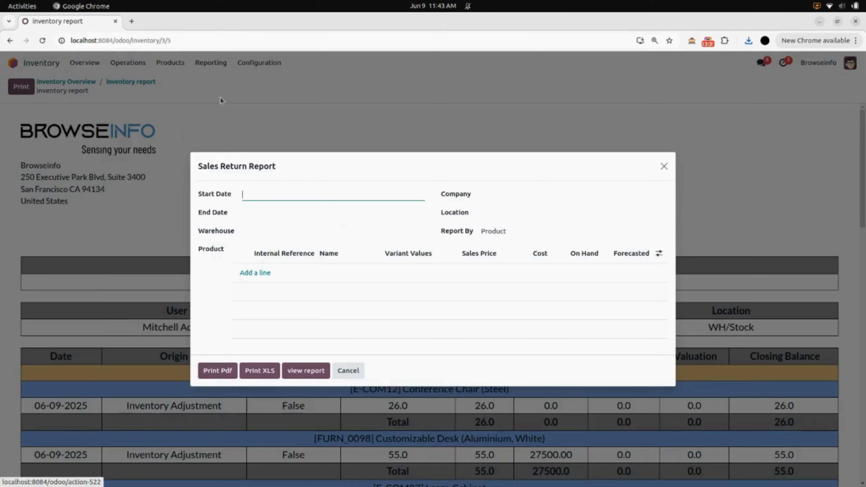
click(250, 194)
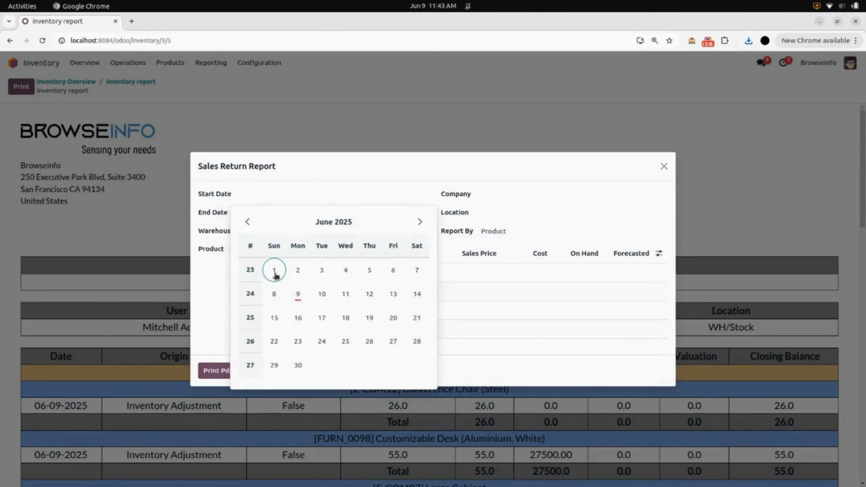
click(274, 270)
click(271, 214)
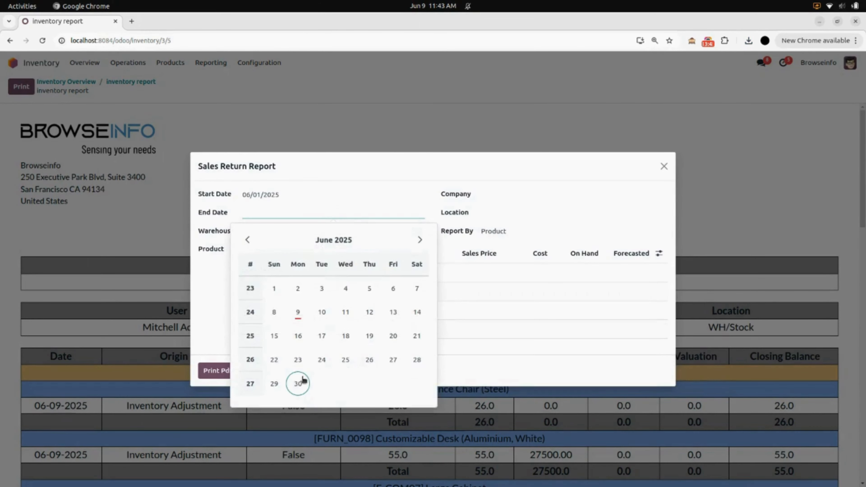
click(300, 379)
click(285, 230)
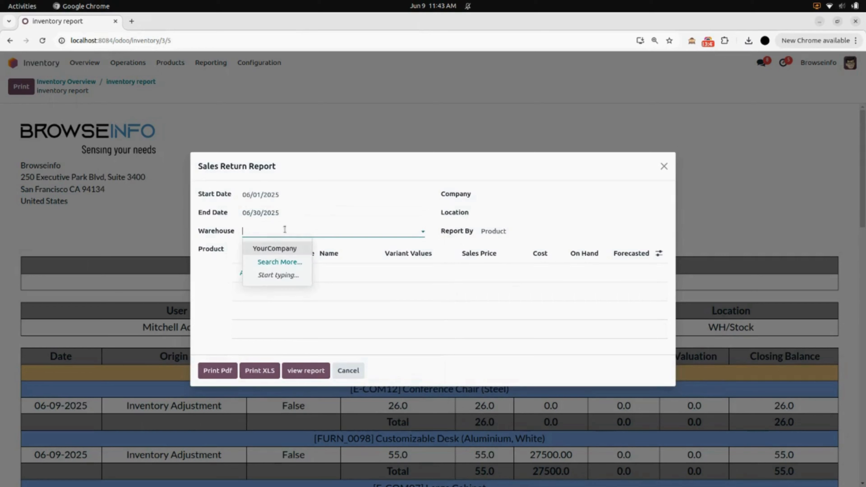
click(275, 248)
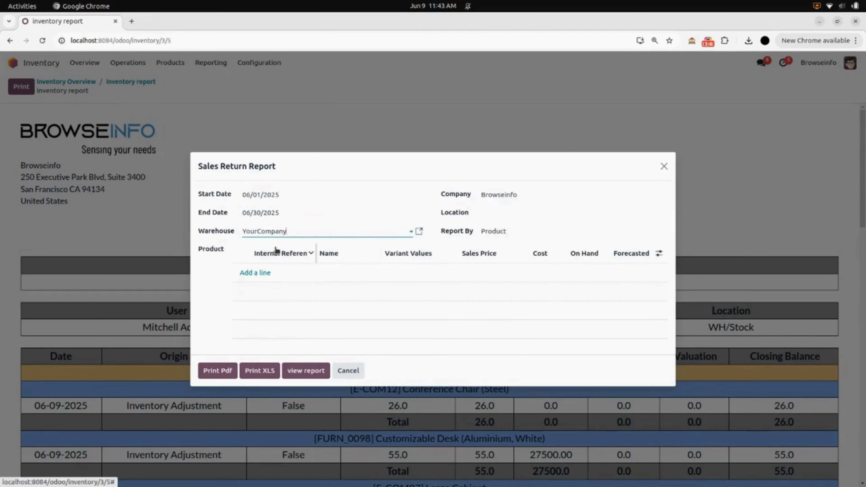
click(507, 212)
text(wh)
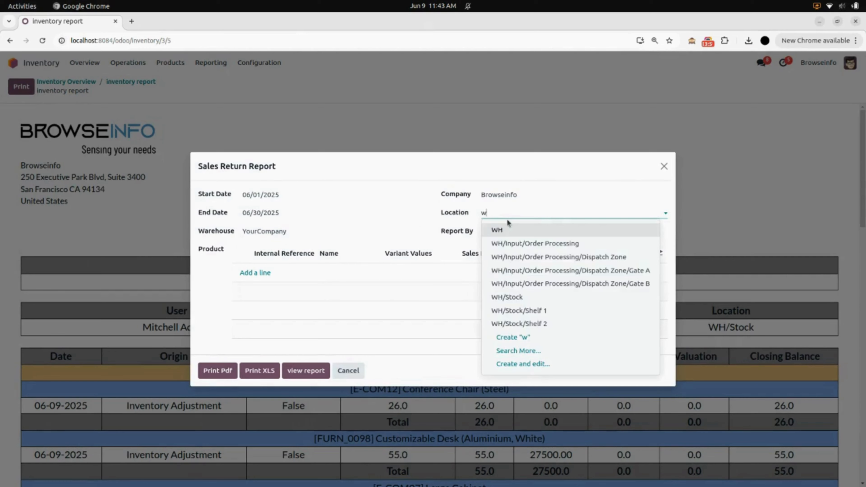
click(510, 303)
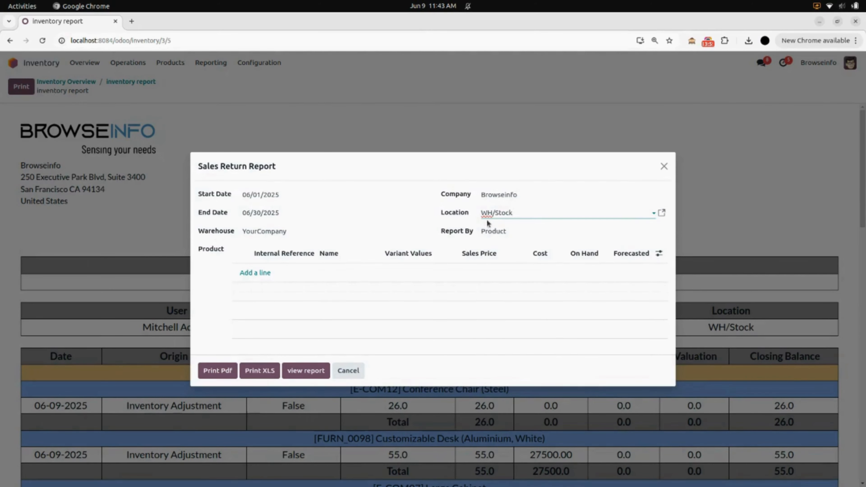
Step: Add all available products to the Sales Return Report
click(254, 272)
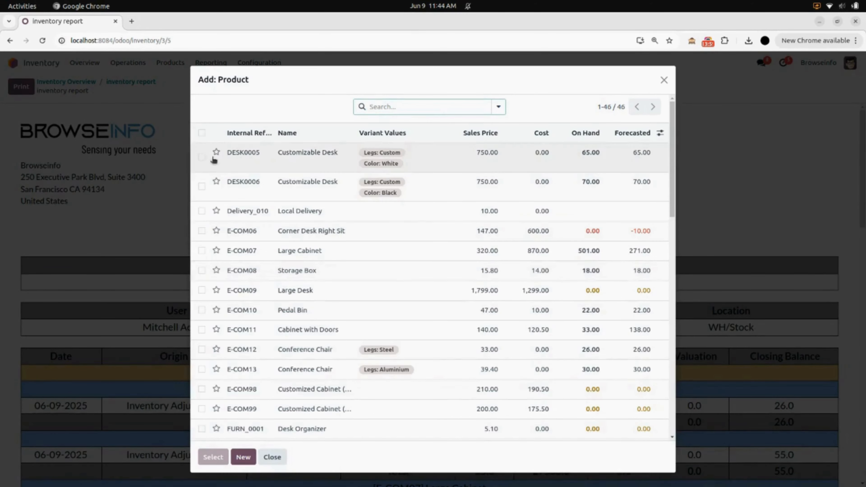
click(201, 133)
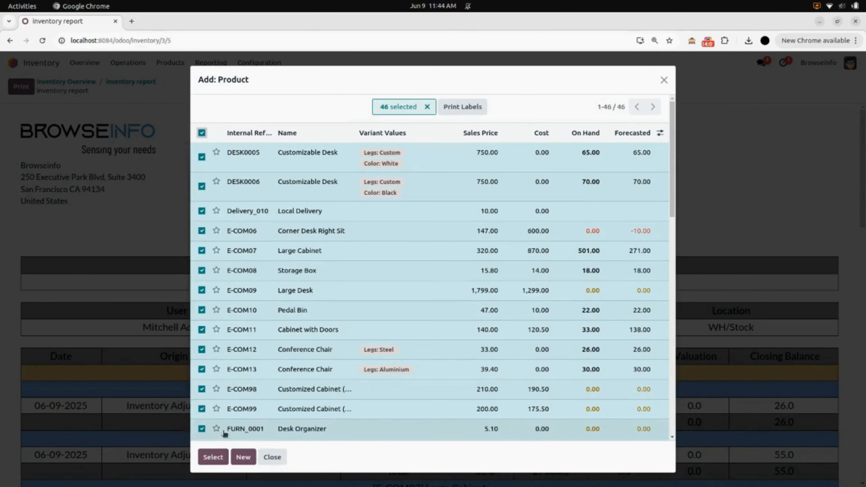
click(221, 460)
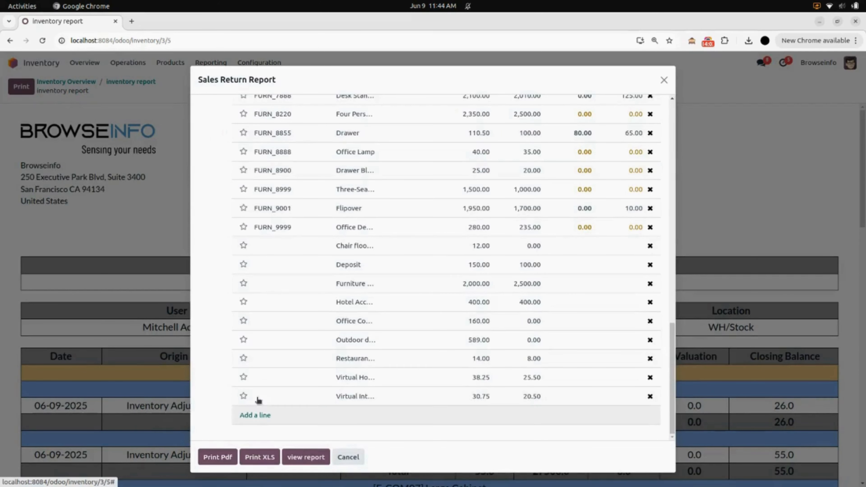
scroll(282, 348, up, 15)
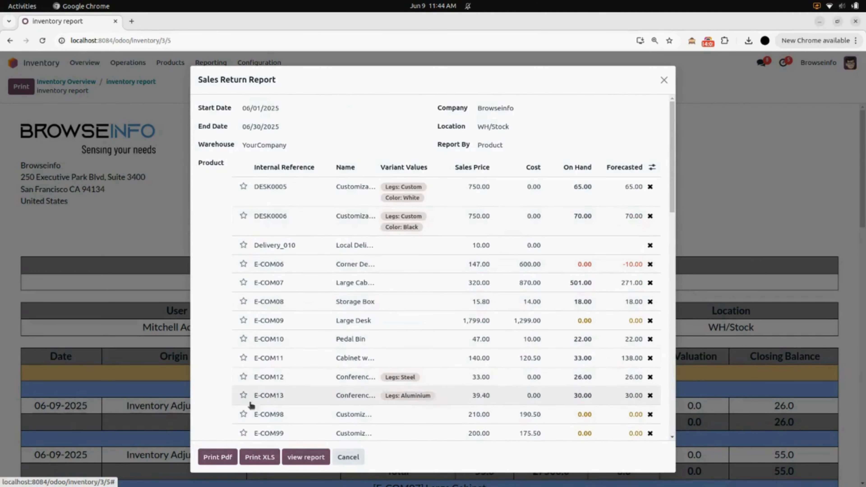
Step: Print the Sales Return Report by product to PDF, review and close the downloaded file, and display the report on screen
click(211, 456)
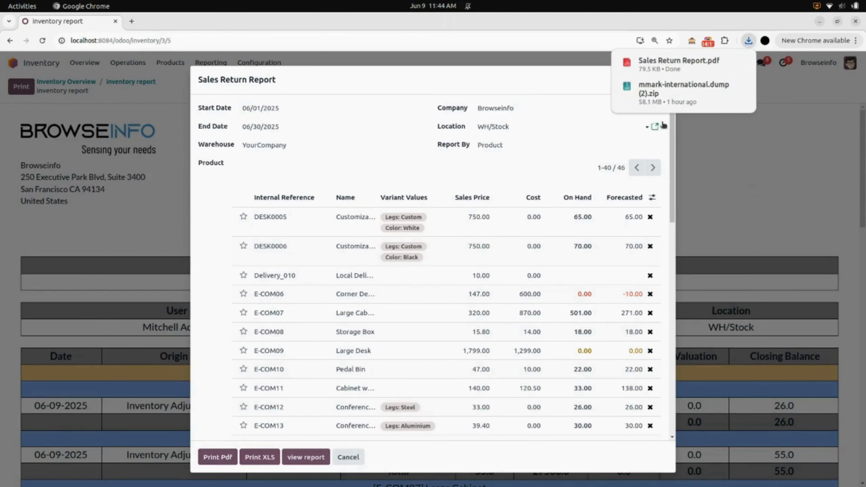
click(653, 68)
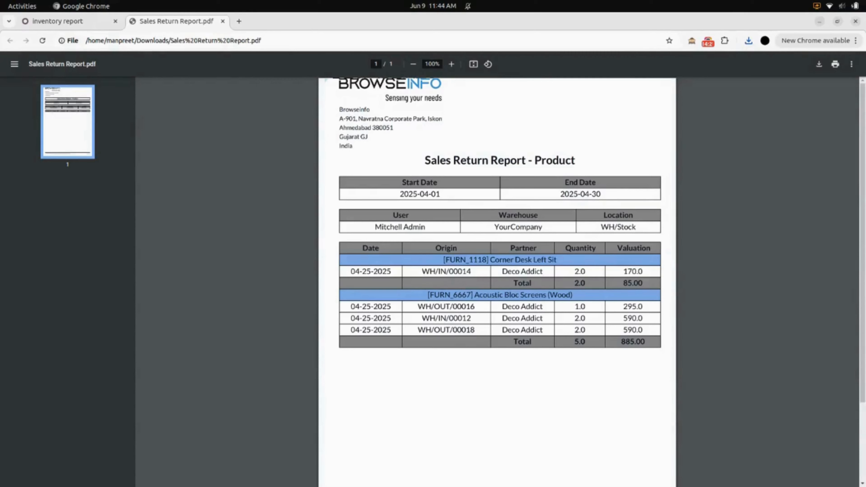
scroll(497, 282, down, 3)
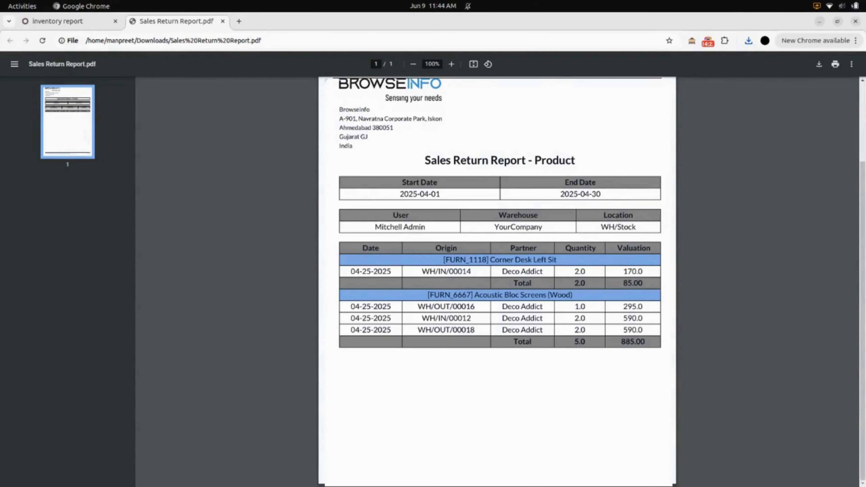
scroll(497, 282, up, 3)
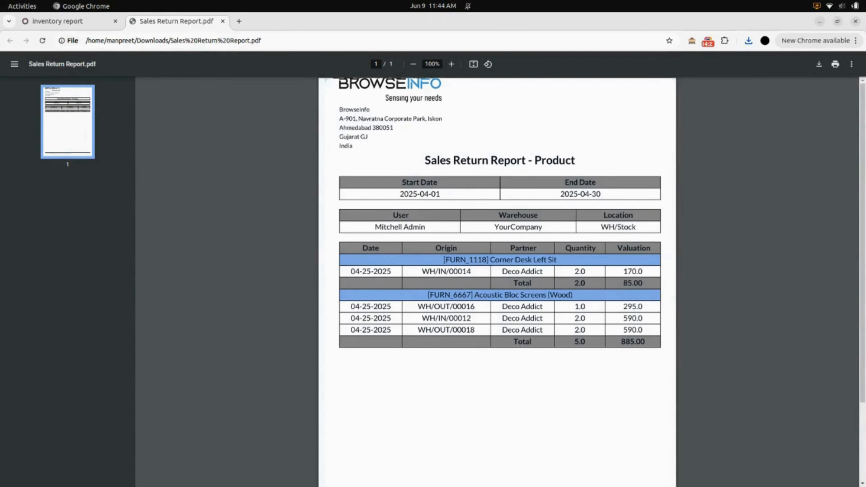
click(222, 21)
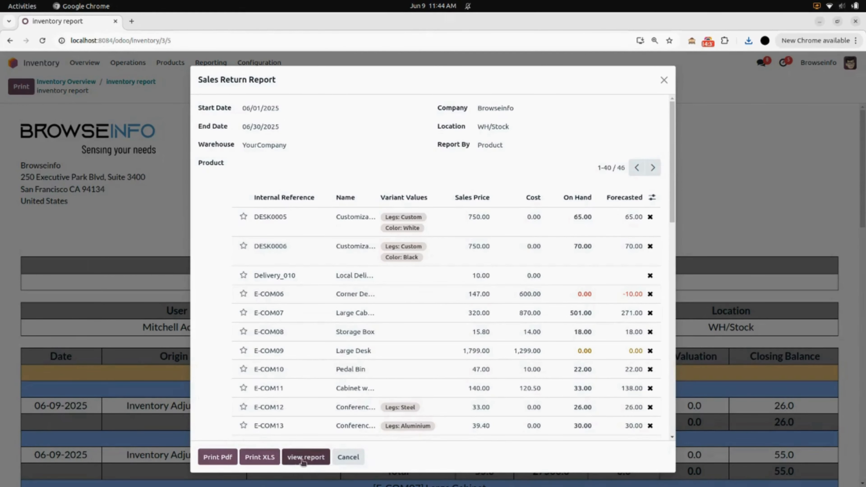
click(315, 462)
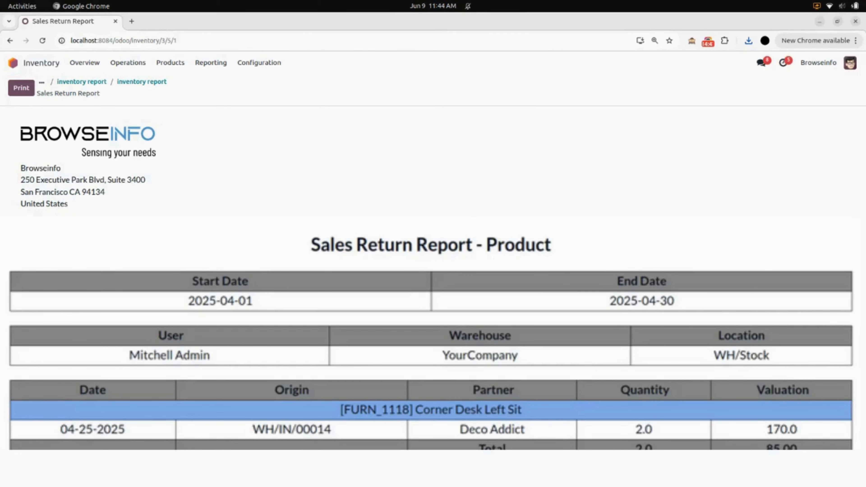
Step: Start another Sales Return Report for 06/01/2025 to 06/30/2025, with YourCompany as the warehouse and WH/Stock as the location
click(207, 65)
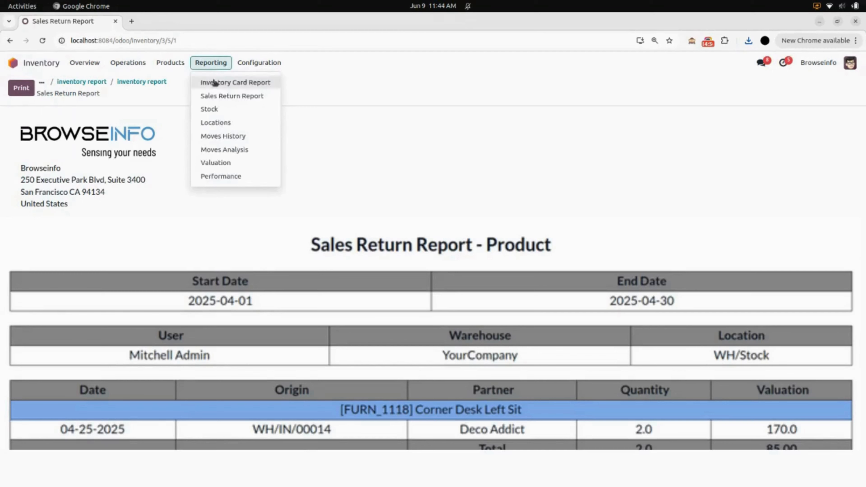
click(238, 96)
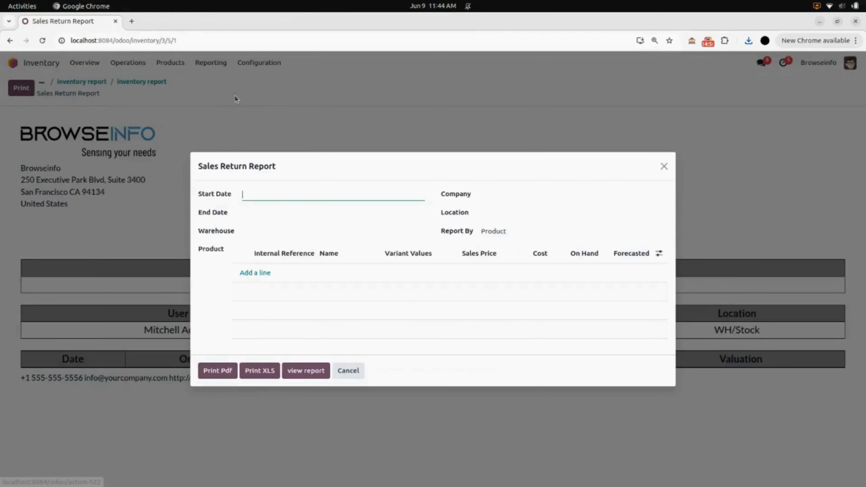
click(249, 200)
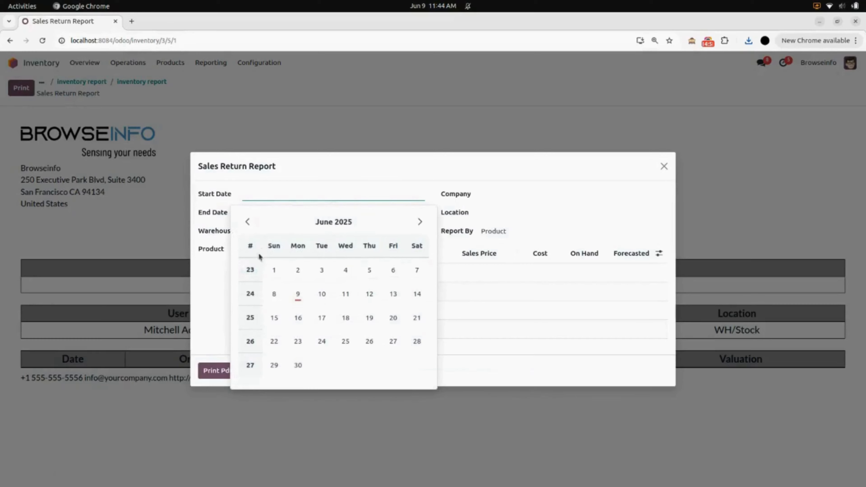
click(273, 270)
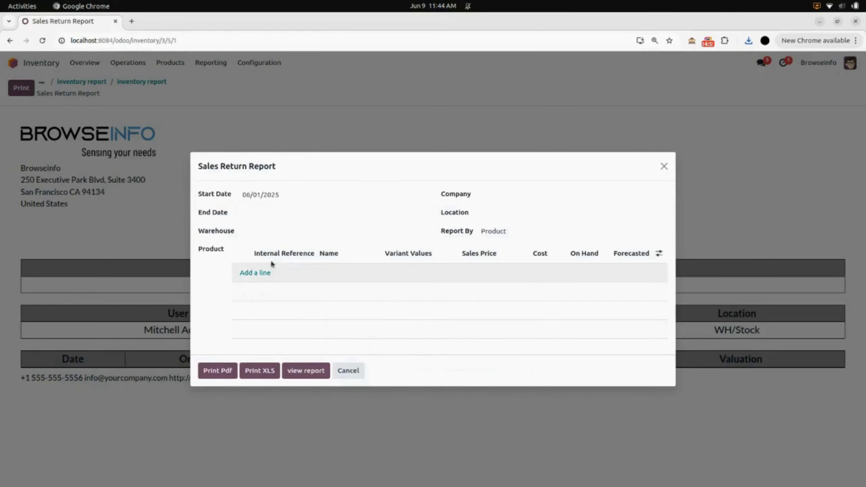
click(261, 213)
click(297, 383)
click(271, 234)
click(275, 249)
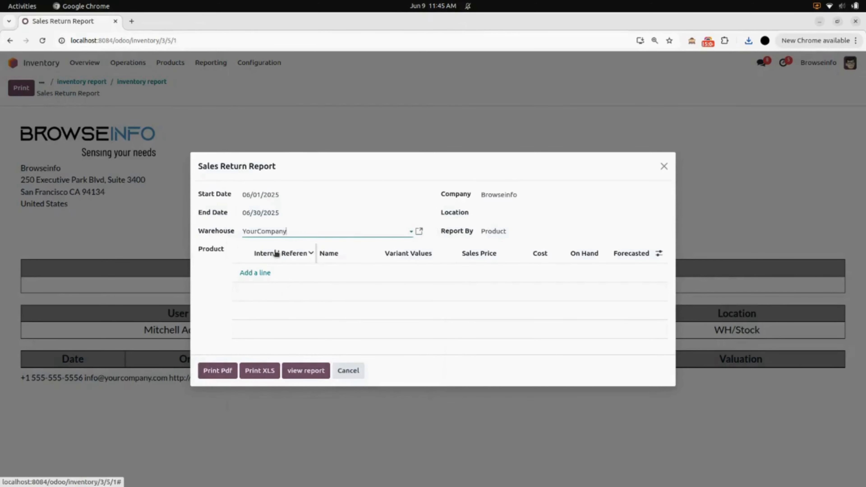
click(517, 213)
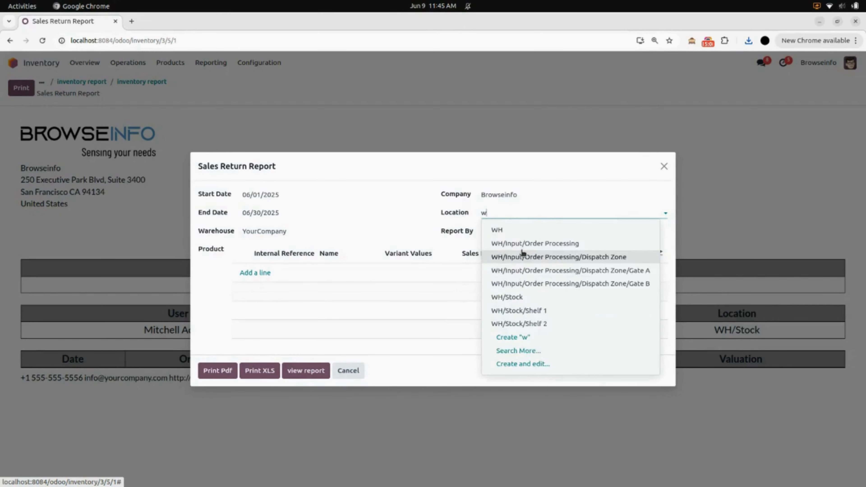
text(wh)
click(527, 298)
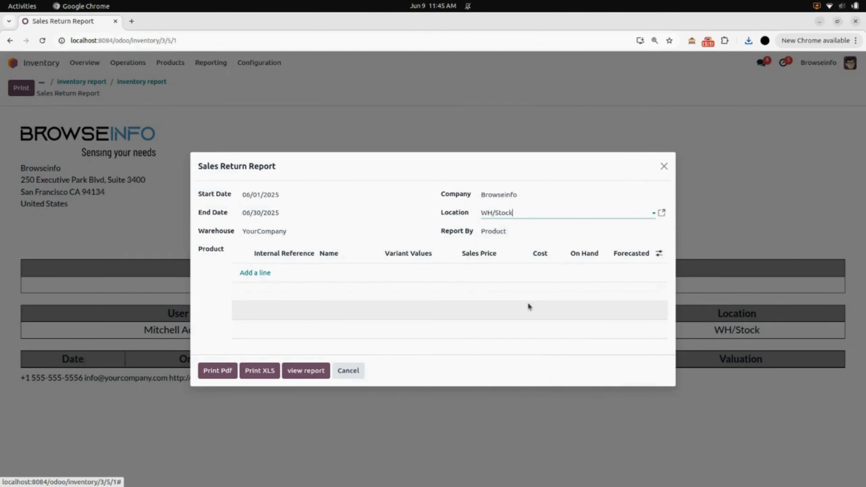
Step: Set the Sales Return Report to be grouped by Product Category and add all available product categories
click(499, 232)
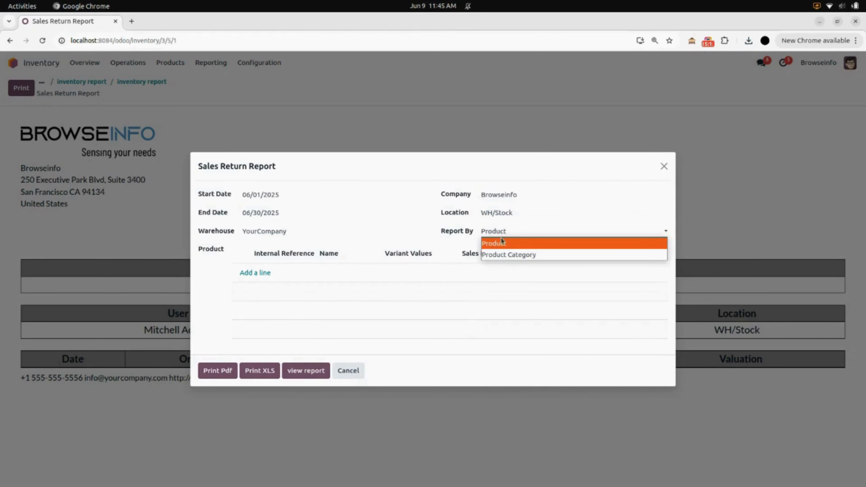
click(502, 256)
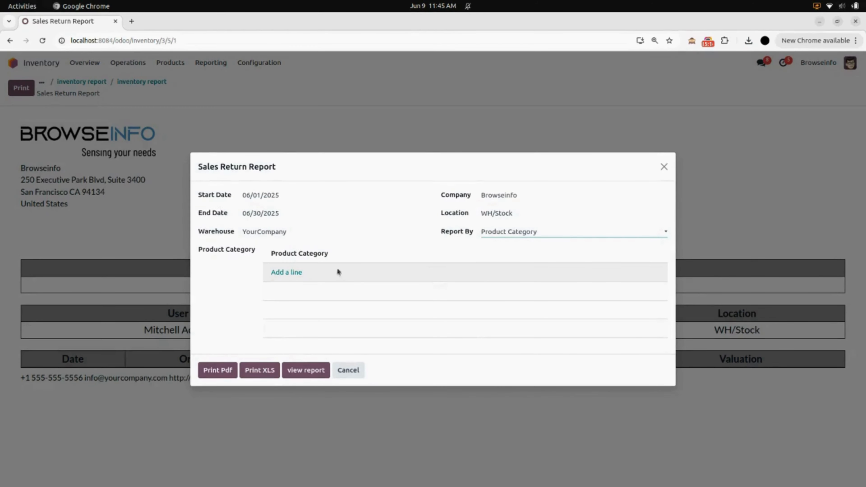
click(293, 272)
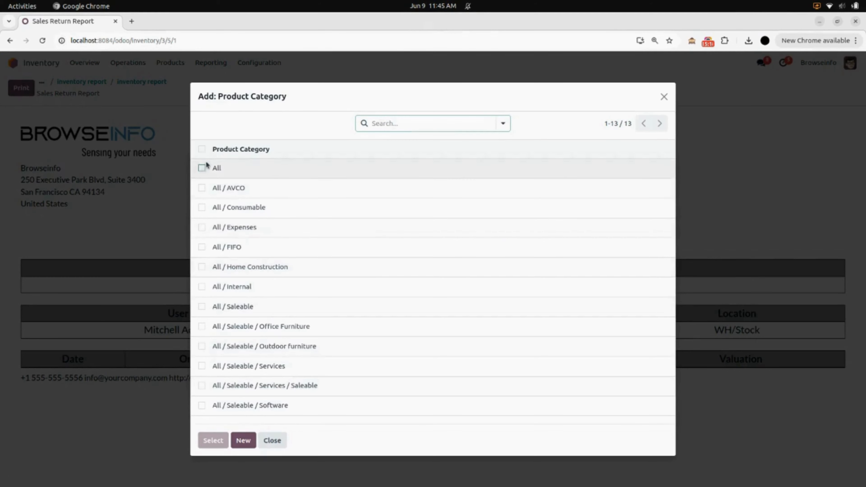
click(202, 149)
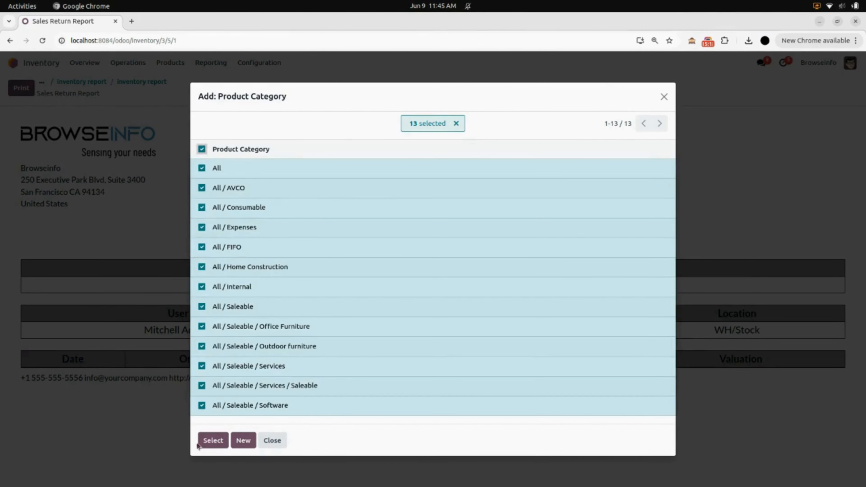
click(212, 441)
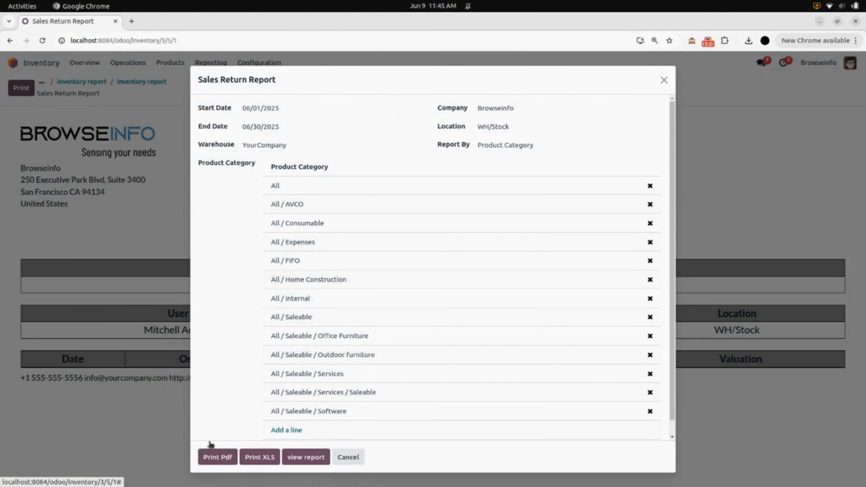
Step: Cancel the Sales Return Report by product category and return to the home screen with all apps
scroll(386, 404, down, 1)
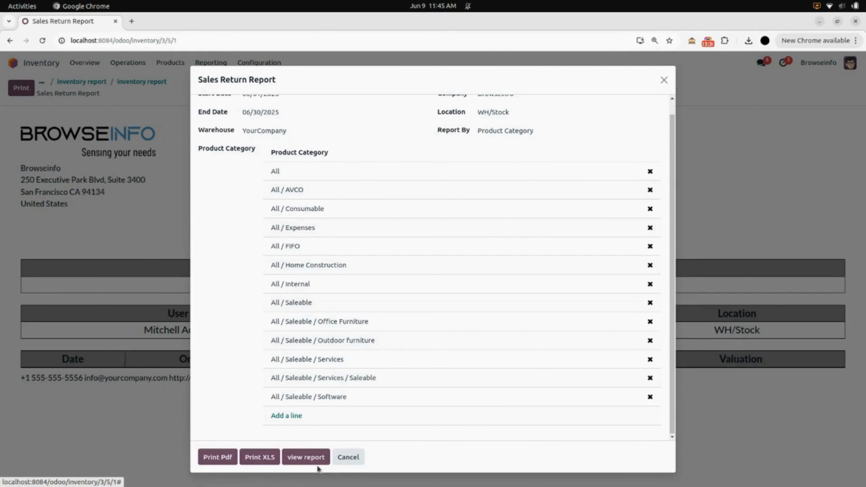
click(348, 457)
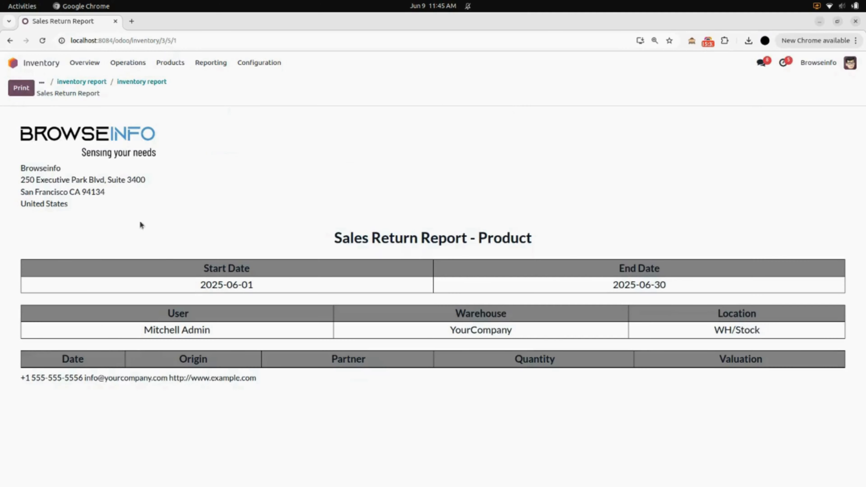
click(27, 62)
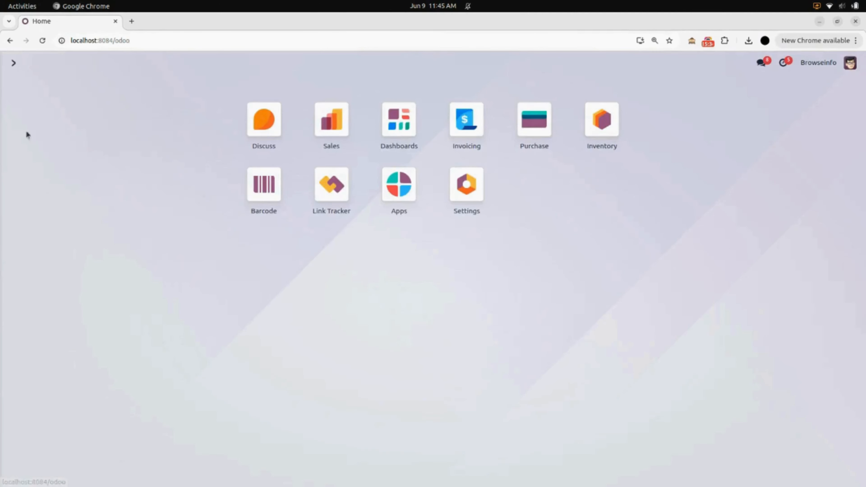